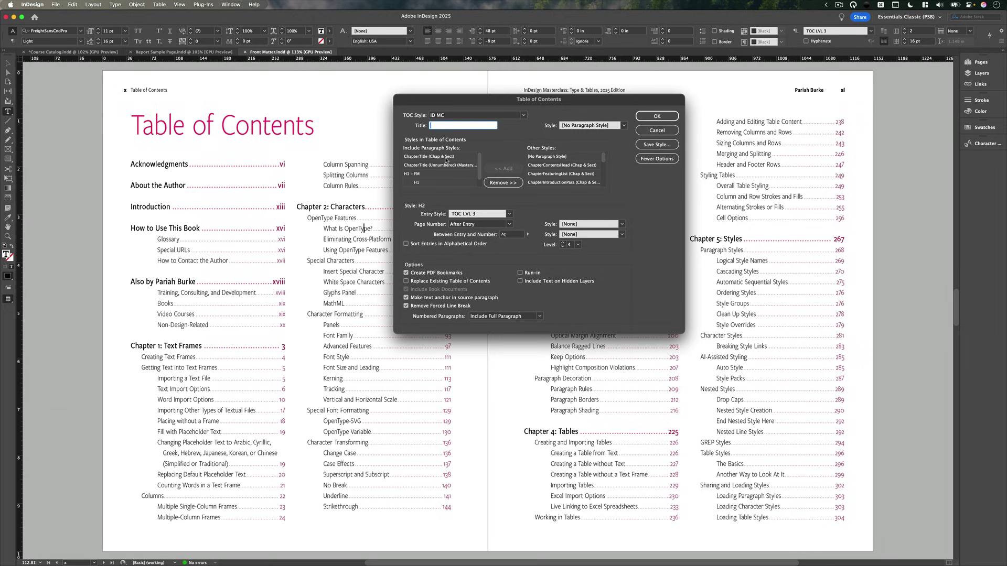
Cancel the Table of Contents dialog, leaving the Front Matter contents unchanged.
{"action": "key", "text": "Escape"}
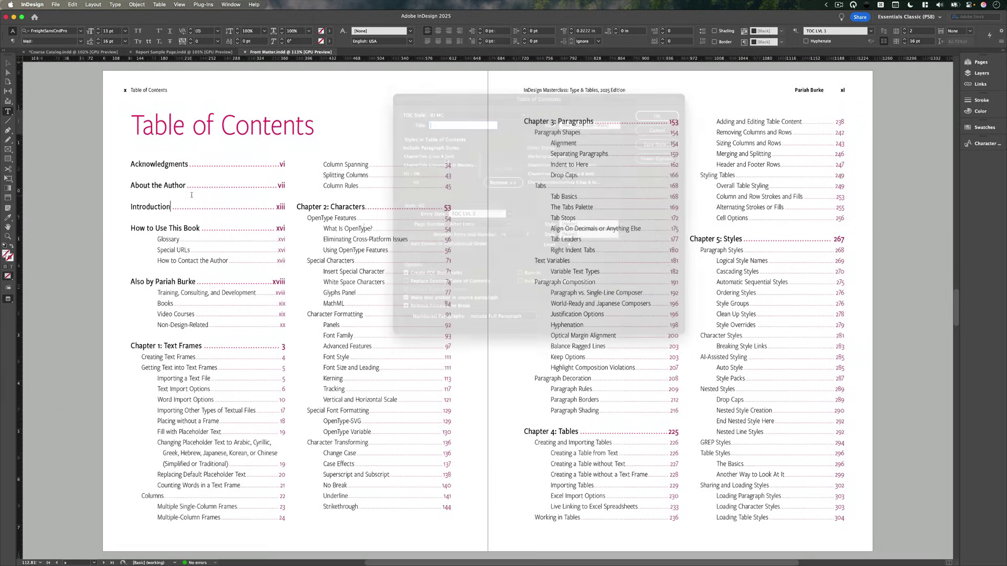
Regenerate the contents with both ChapterTitle styles' entries set to [Same style].
{"action": "left_click", "coordinate": [192, 195]}
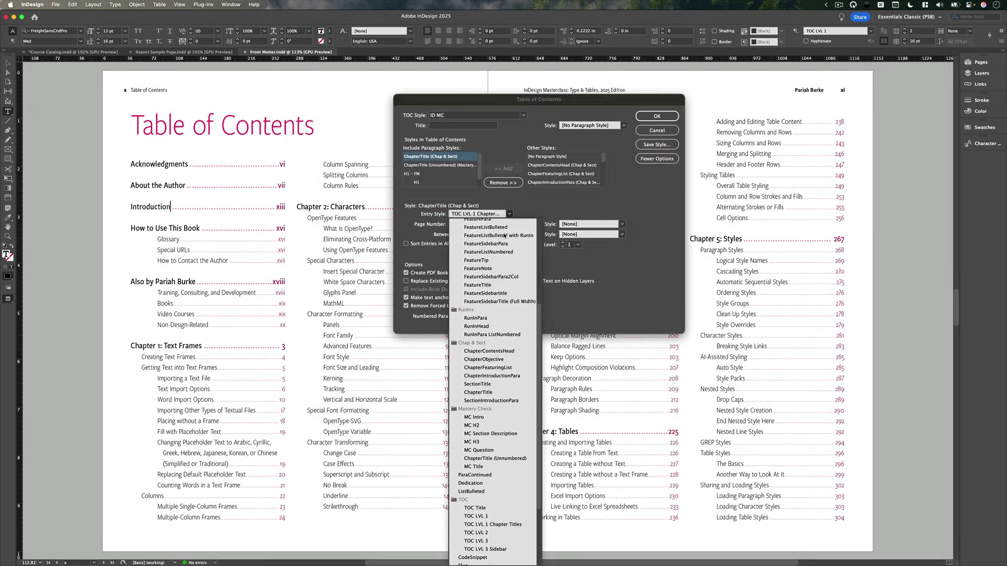
{"action": "scroll", "coordinate": [502, 236], "scroll_direction": "up", "scroll_amount": 5}
{"action": "left_click", "coordinate": [481, 216]}
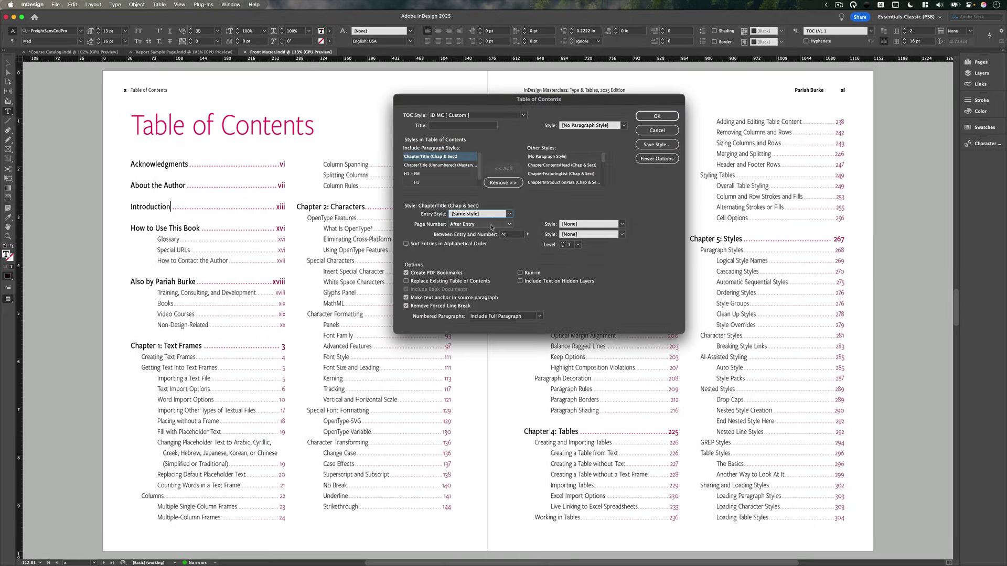
{"action": "left_click", "coordinate": [472, 165]}
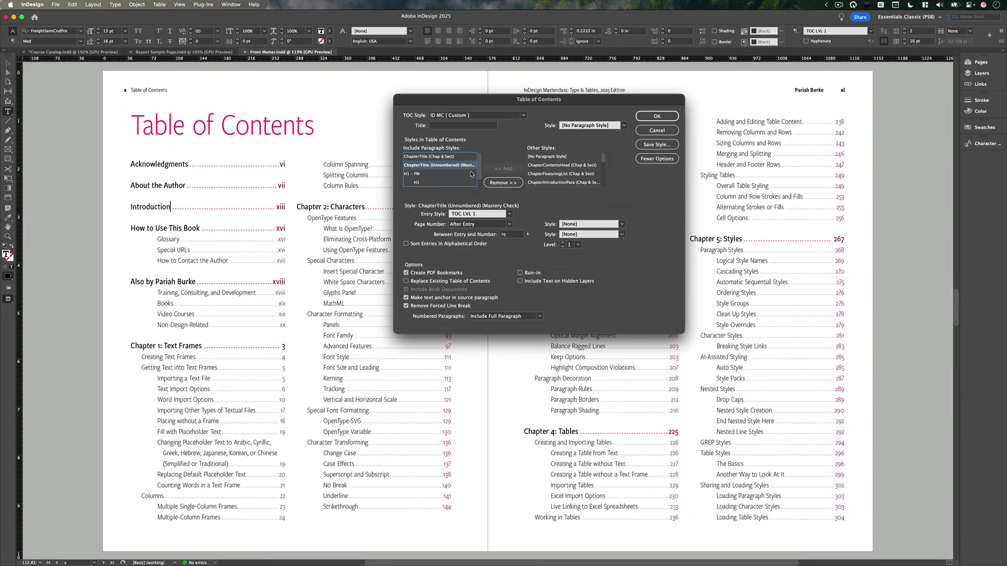
{"action": "left_click", "coordinate": [505, 214]}
{"action": "scroll", "coordinate": [503, 262], "scroll_direction": "up", "scroll_amount": 5}
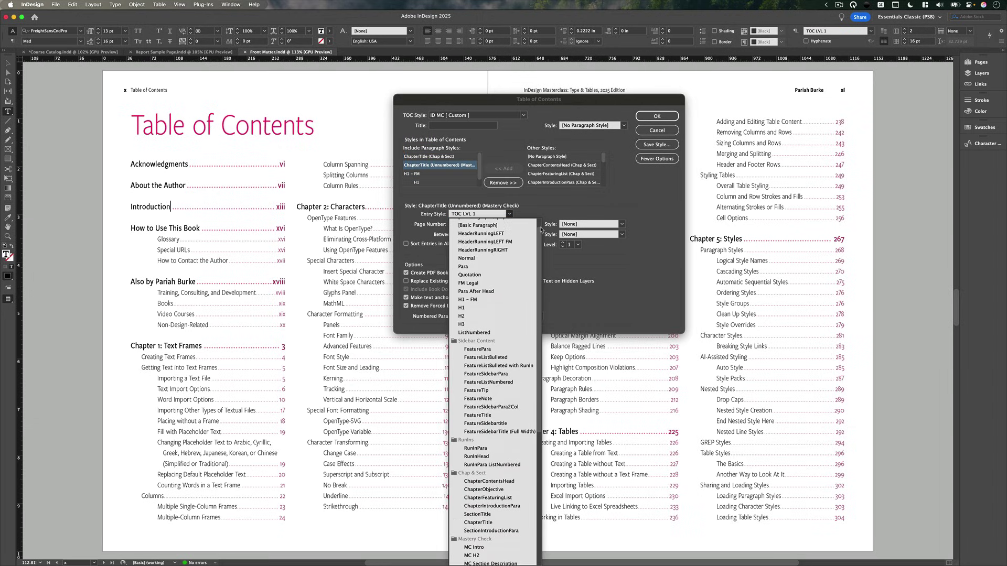
{"action": "left_click", "coordinate": [483, 226]}
{"action": "key", "text": "Return"}
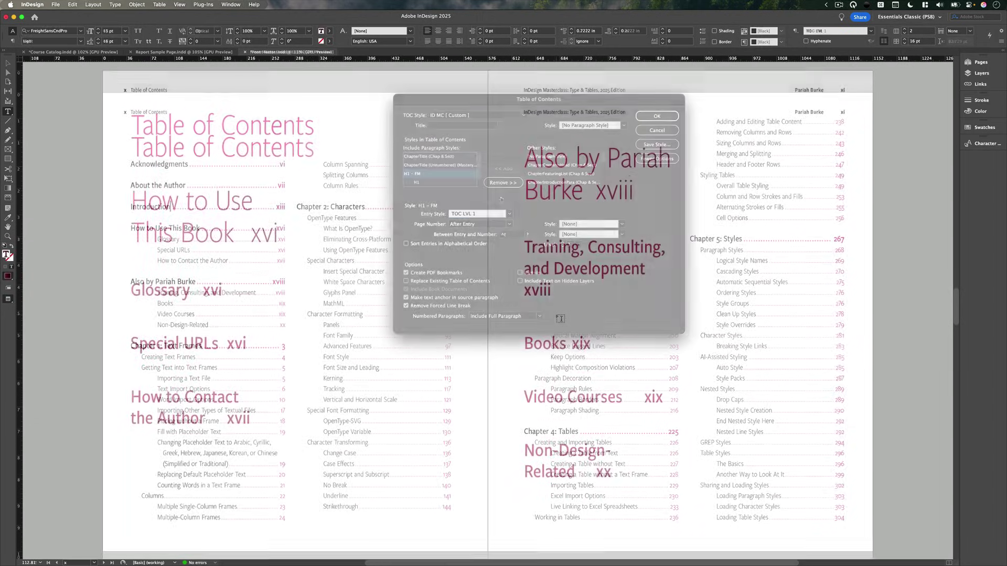
Place the regenerated table of contents into the text frame.
{"action": "left_click", "coordinate": [554, 299]}
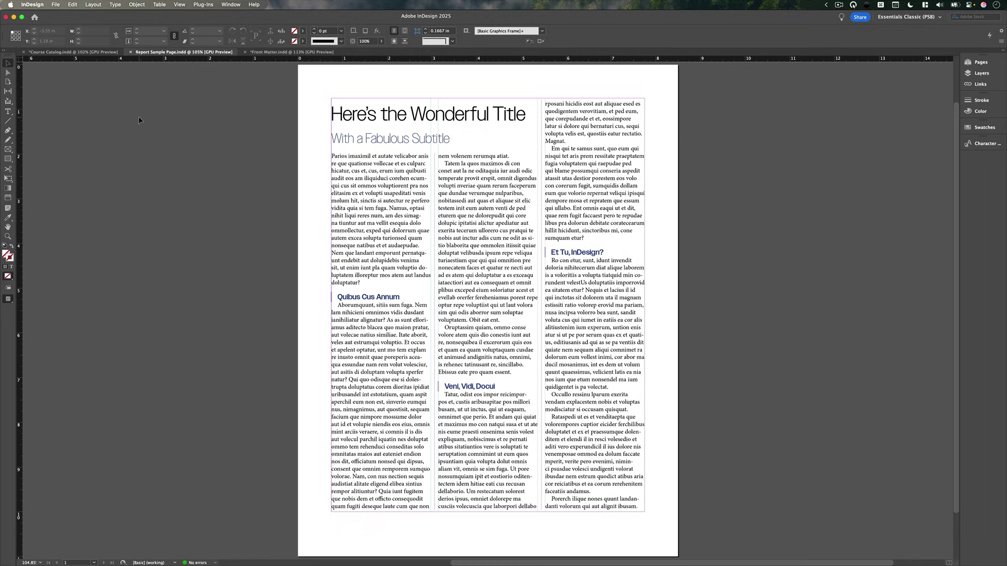
Open the Paragraph Styles panel and create a new paragraph style.
{"action": "left_click", "coordinate": [230, 5]}
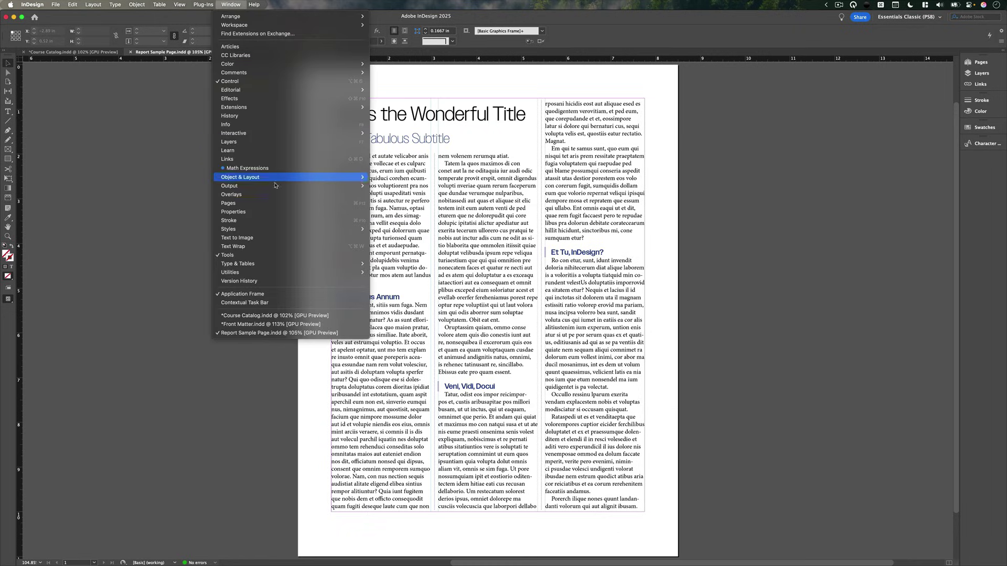
{"action": "mouse_move", "coordinate": [313, 230]}
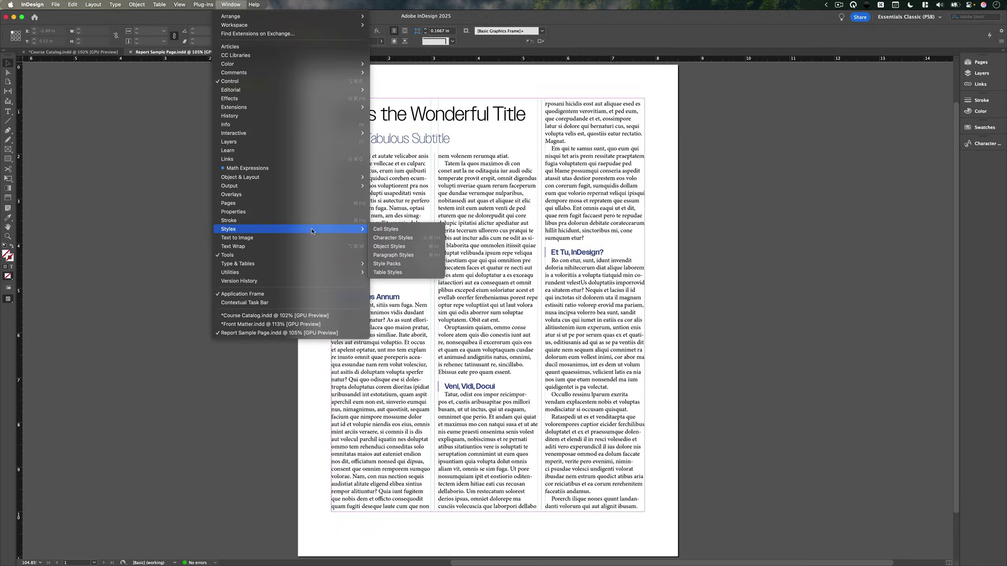
{"action": "left_click", "coordinate": [393, 255]}
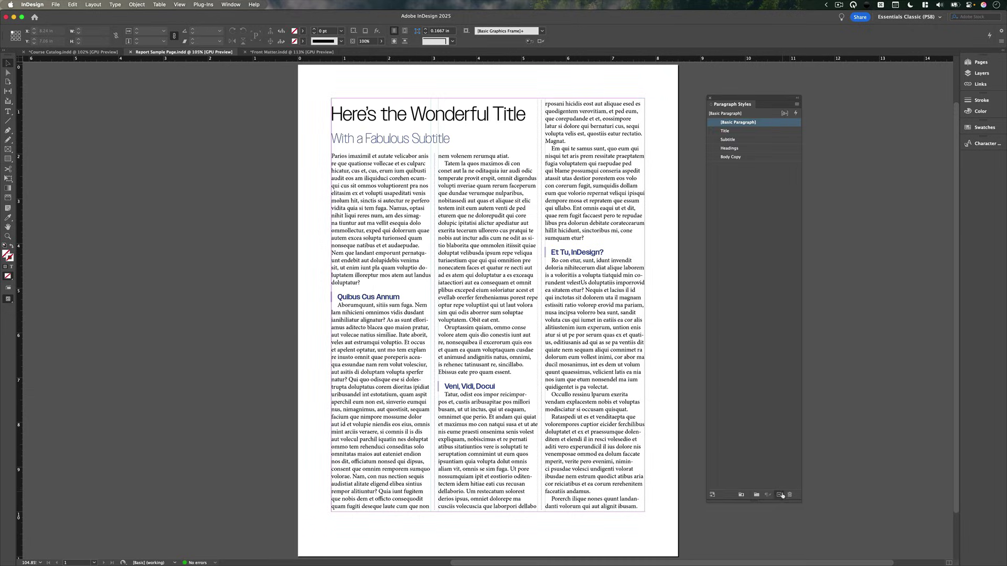
{"action": "left_click", "coordinate": [779, 494]}
Rename the new style 'TOC Entry Style' and browse its font families in Basic Character Formats.
{"action": "double_click", "coordinate": [771, 132]}
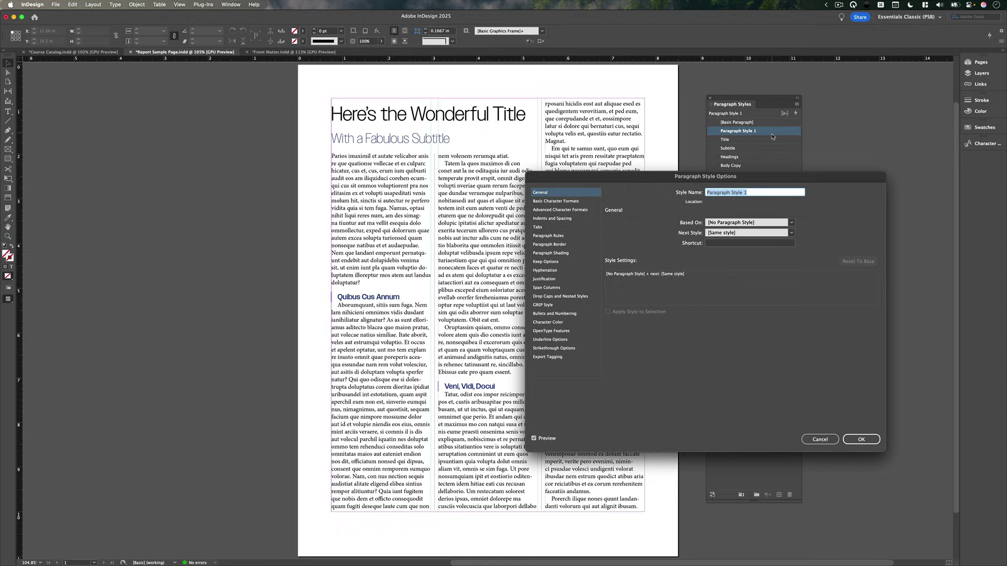
{"action": "type", "text": "TOC Entry Style"}
{"action": "left_click", "coordinate": [566, 200]}
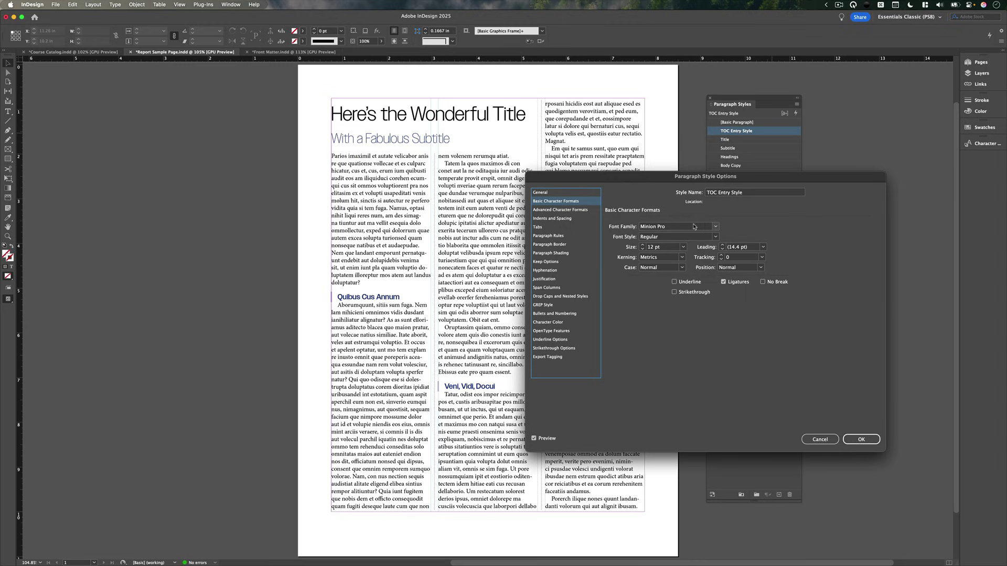
{"action": "left_click", "coordinate": [713, 229]}
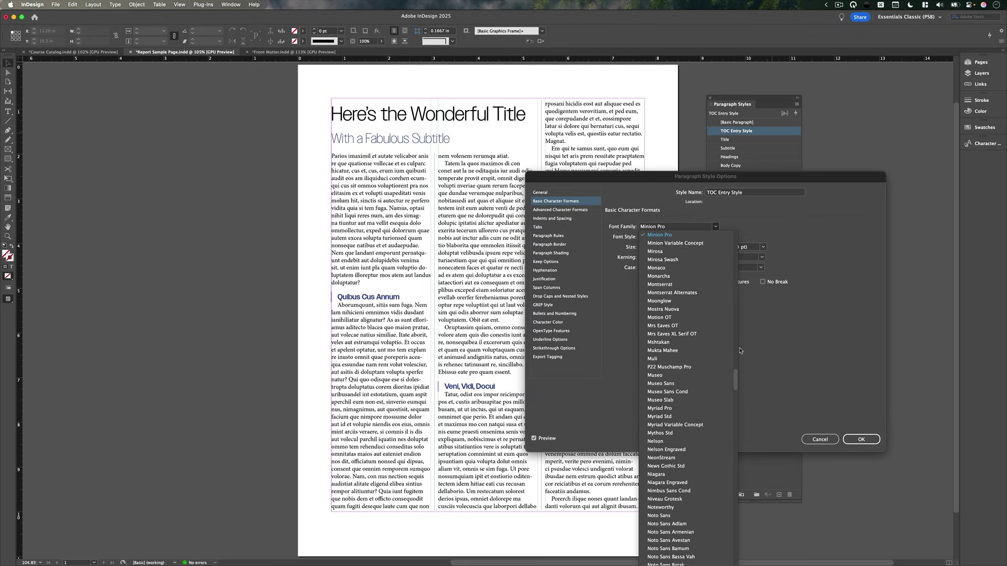
{"action": "scroll", "coordinate": [736, 382], "scroll_direction": "down", "scroll_amount": 5}
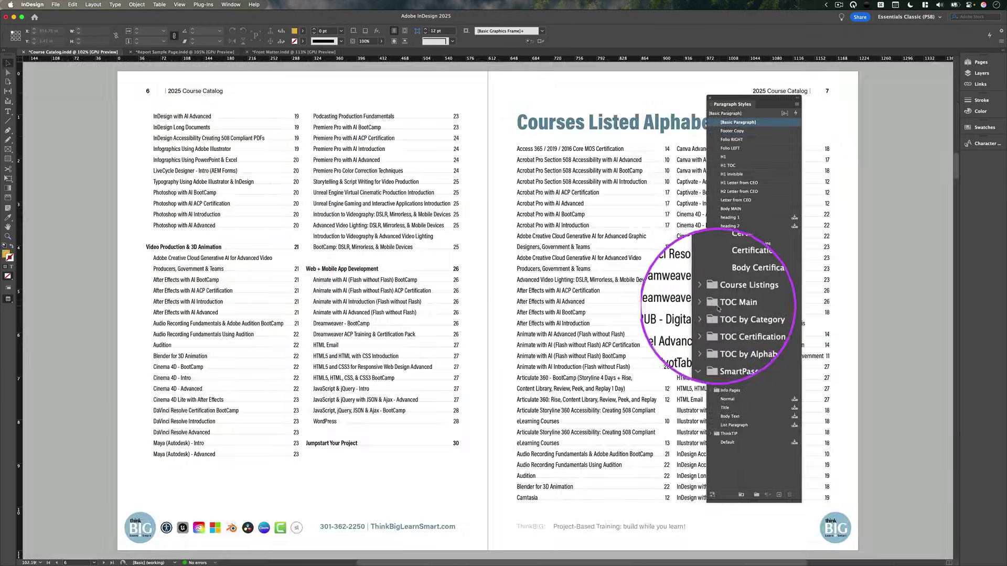
Expand the TOC Main, TOC by Category, TOC Certification Courses and TOC by Alphabetically groups.
{"action": "left_click", "coordinate": [709, 303]}
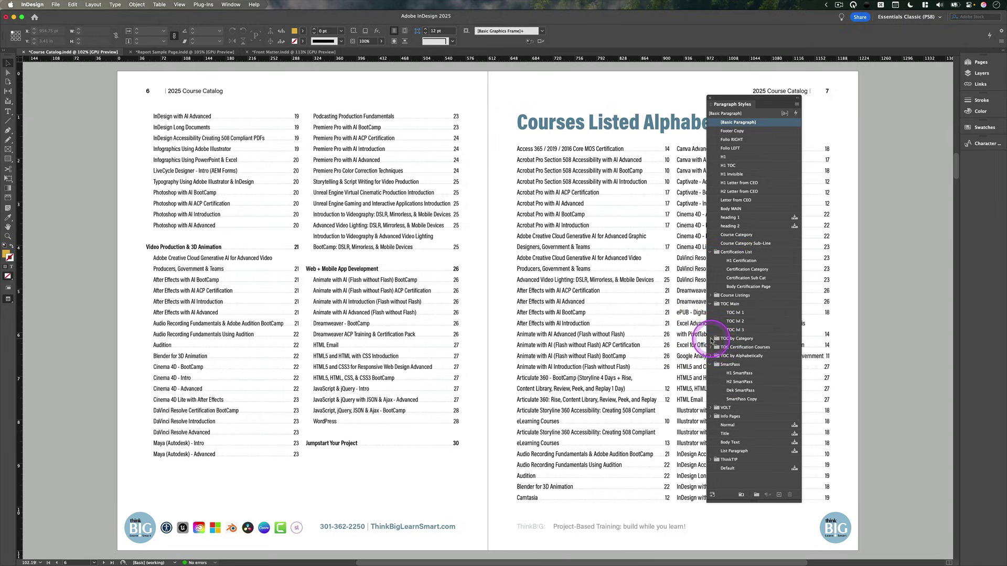
{"action": "left_click", "coordinate": [711, 339]}
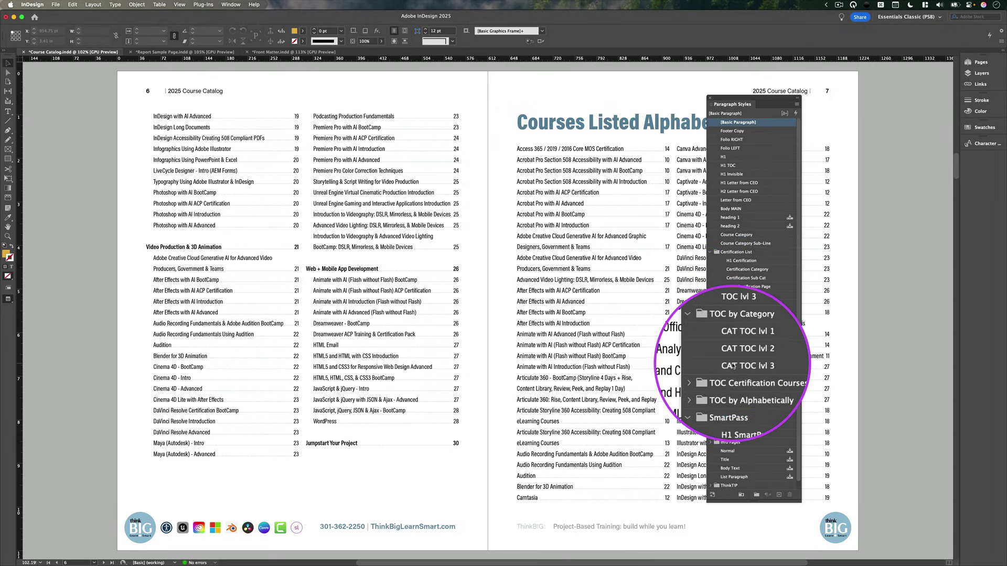
{"action": "left_click", "coordinate": [711, 374]}
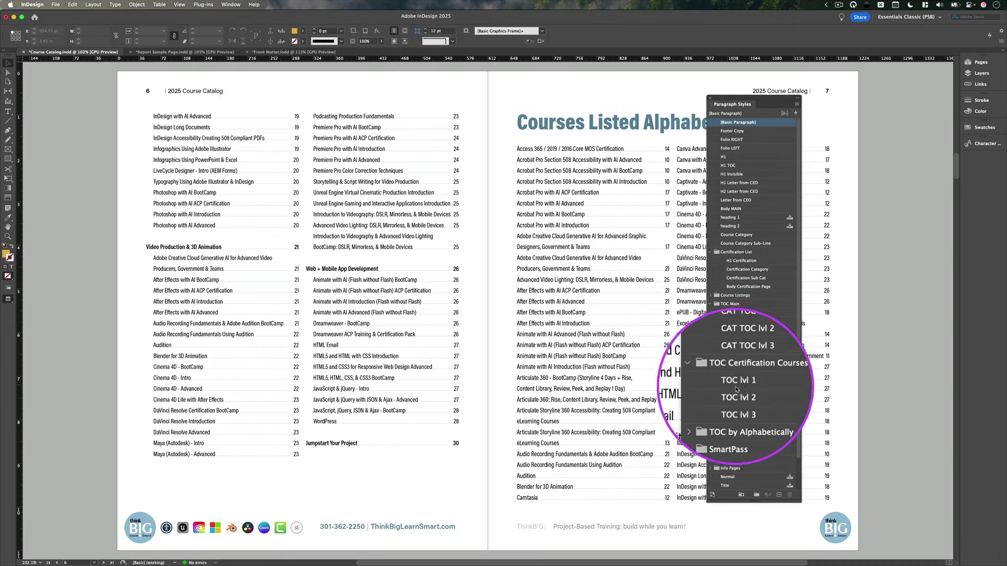
{"action": "left_click", "coordinate": [712, 408]}
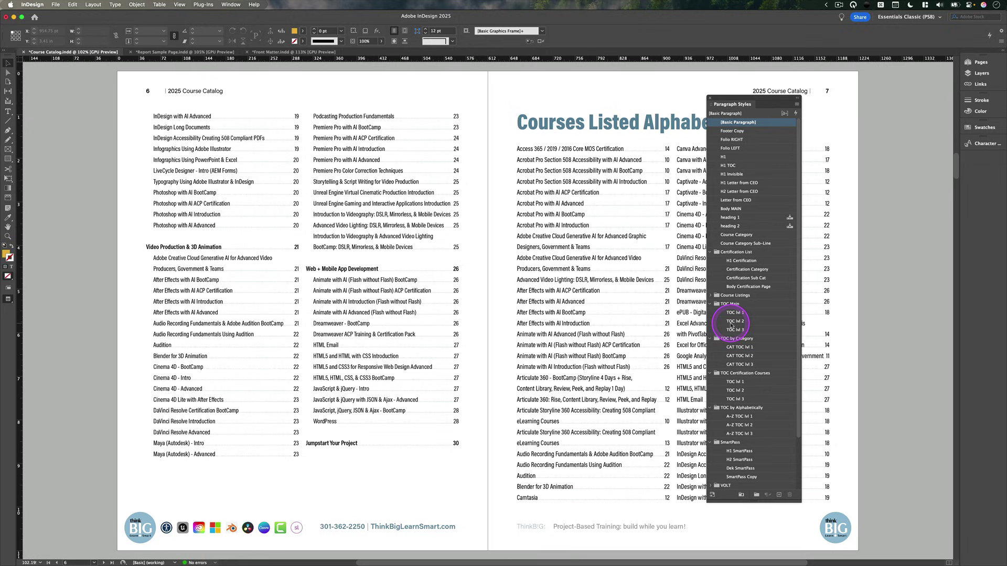
In Table of Contents settings, set the H1 TOC entry style to TOC lvl 1.
{"action": "left_click", "coordinate": [93, 4]}
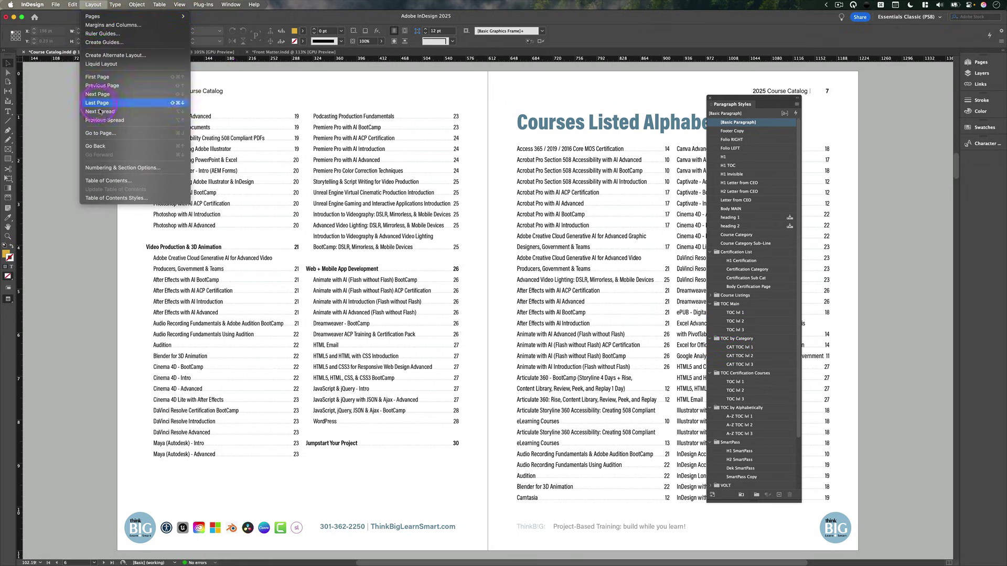
{"action": "left_click", "coordinate": [108, 181]}
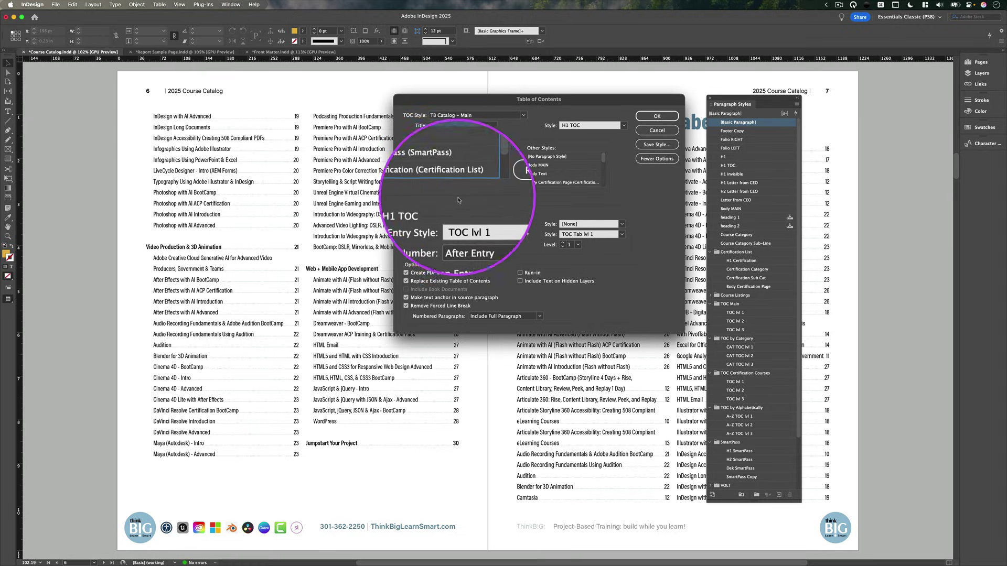
{"action": "left_click", "coordinate": [509, 214]}
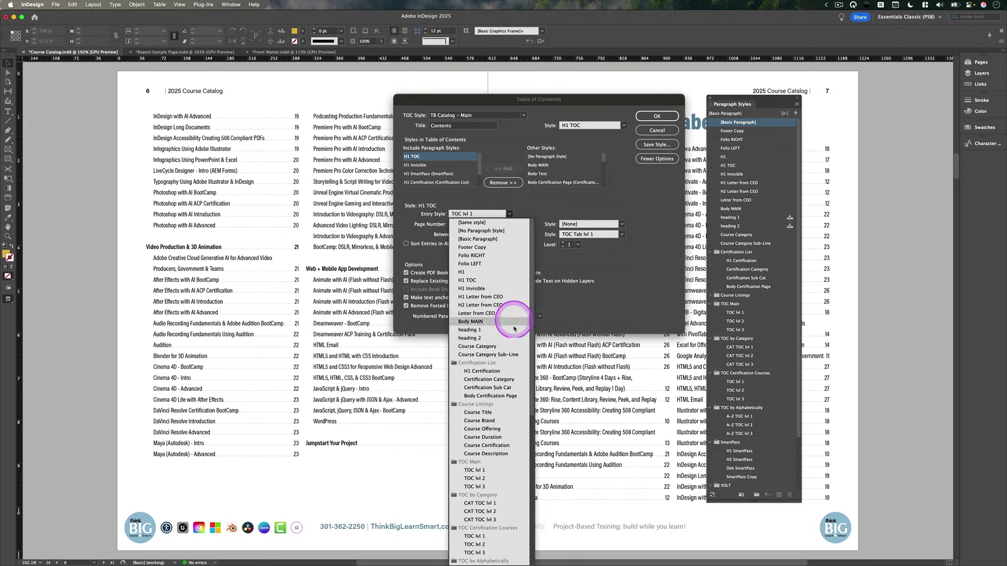
{"action": "left_click", "coordinate": [474, 471]}
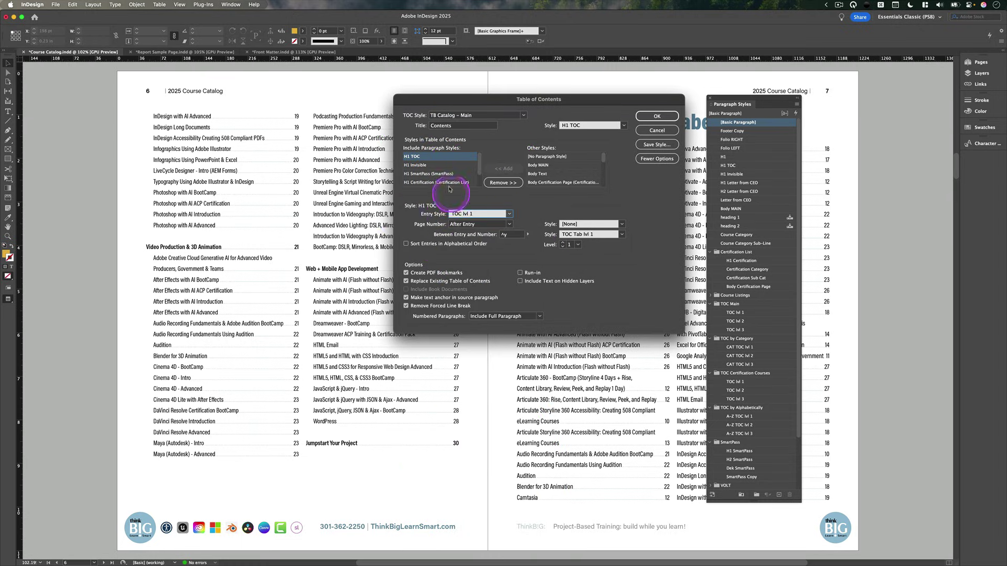
Set Course Category entries to TOC lvl 2 and regenerate the catalog's contents.
{"action": "left_click", "coordinate": [442, 165]}
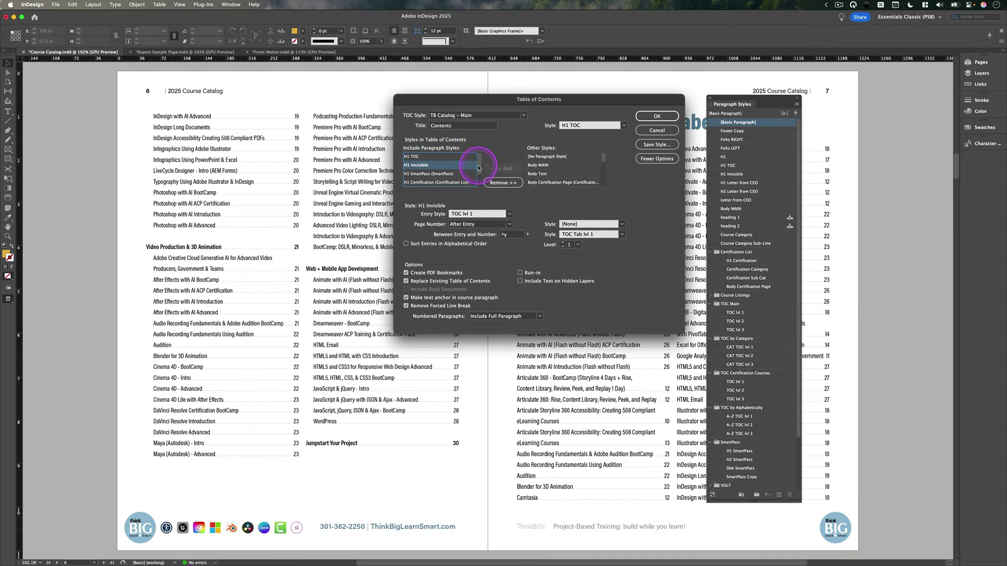
{"action": "scroll", "coordinate": [478, 168], "scroll_direction": "down", "scroll_amount": 2}
{"action": "left_click", "coordinate": [458, 182]}
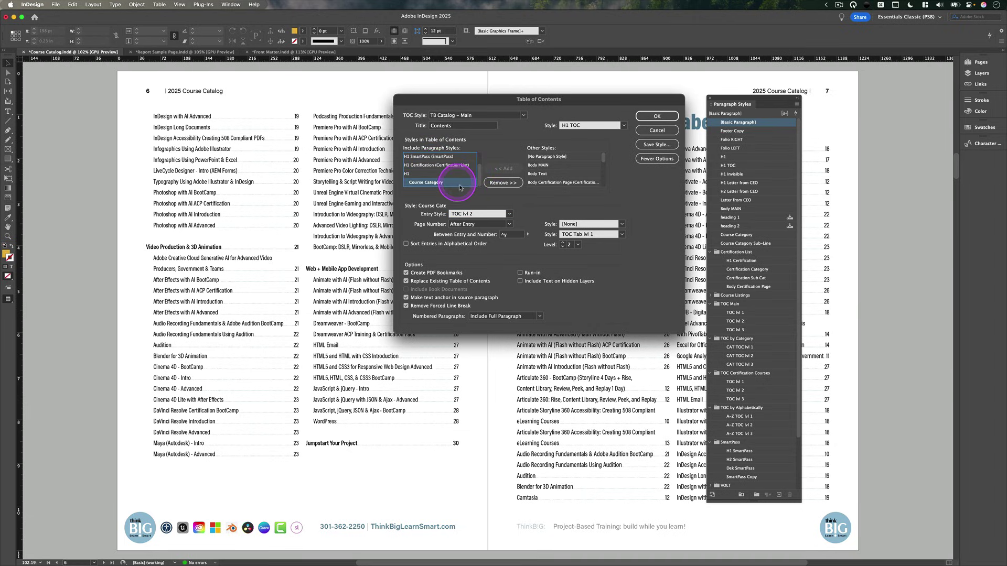
{"action": "left_click", "coordinate": [506, 214]}
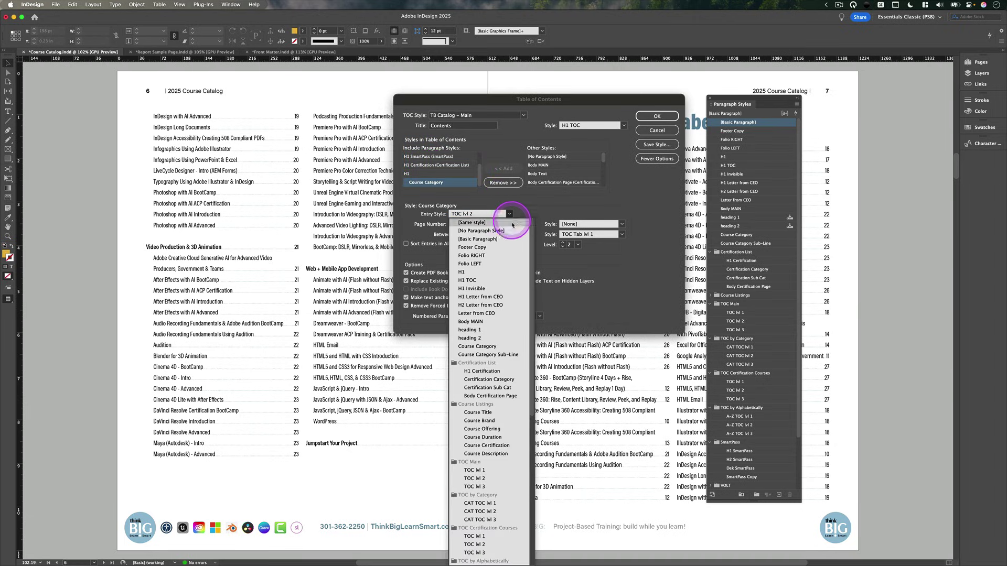
{"action": "left_click", "coordinate": [483, 479]}
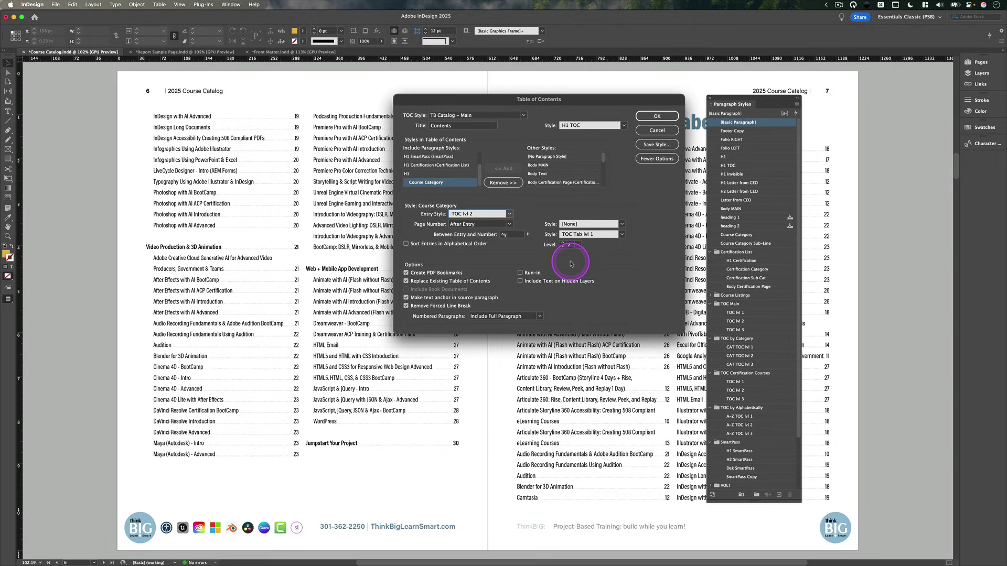
{"action": "left_click", "coordinate": [656, 116]}
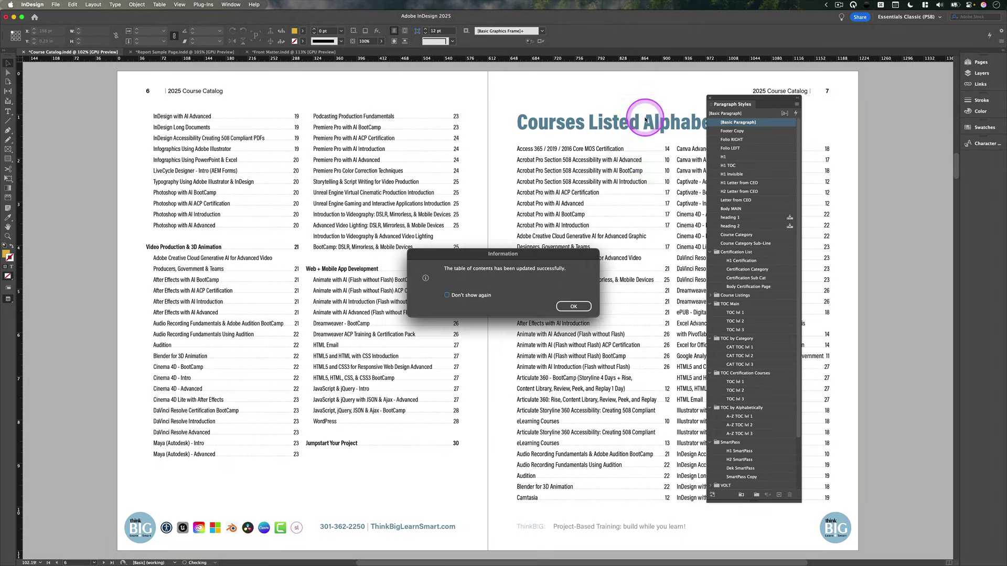
{"action": "left_click", "coordinate": [607, 311]}
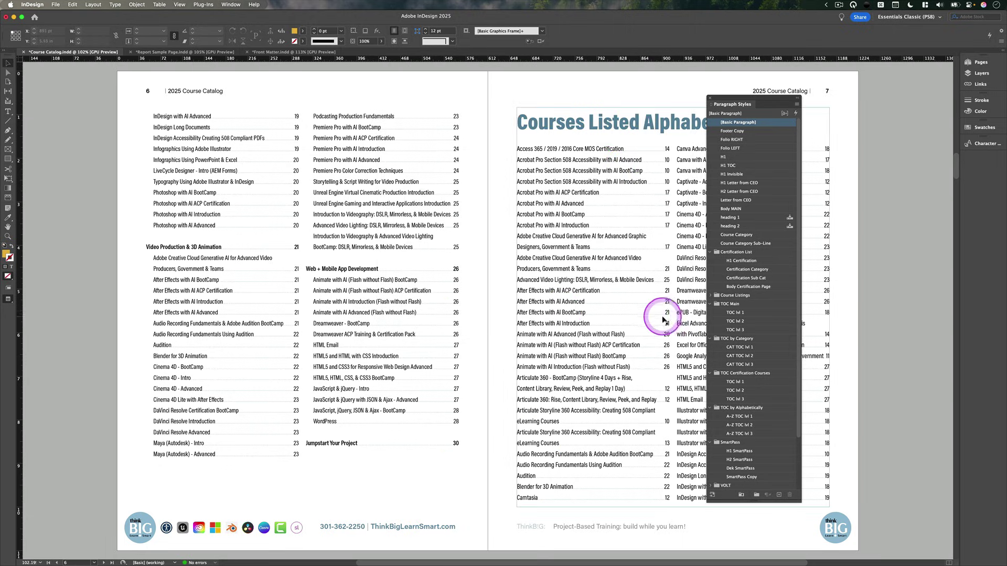
Give the A-Z TOC lvl 1 style a red character colour.
{"action": "right_click", "coordinate": [743, 418]}
{"action": "left_click", "coordinate": [763, 425]}
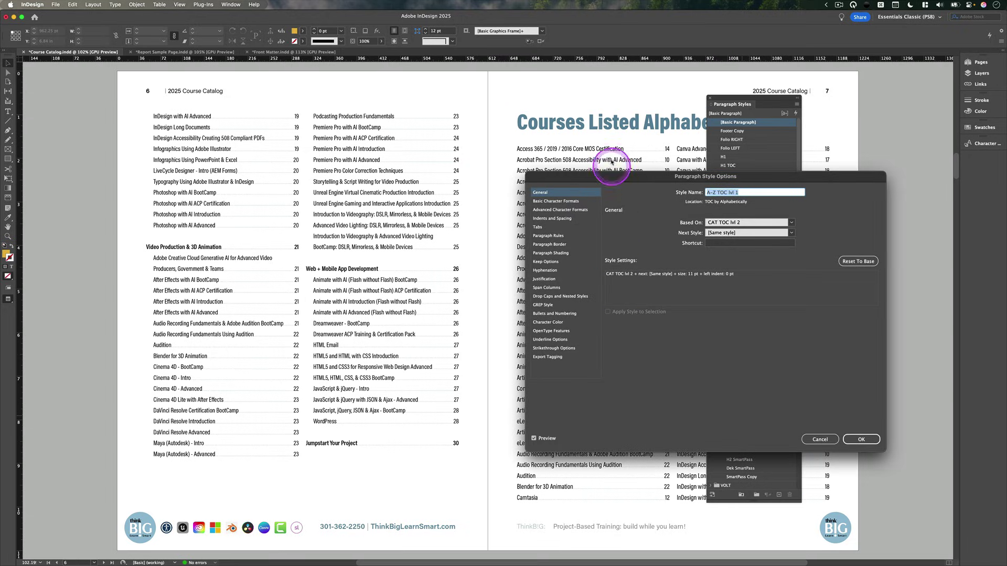
{"action": "left_click_drag", "start_coordinate": [615, 167], "coordinate": [677, 168]}
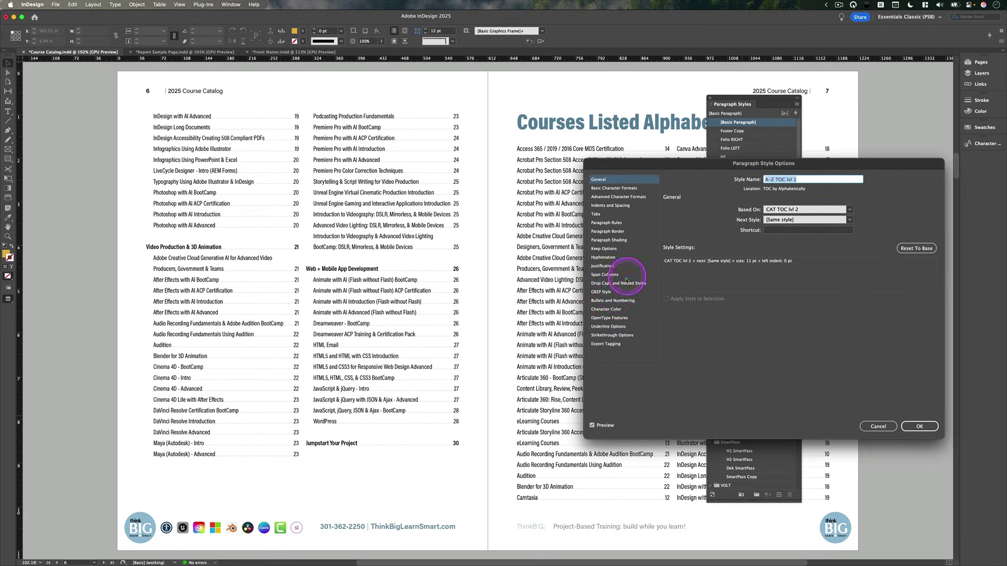
{"action": "left_click", "coordinate": [605, 309]}
{"action": "left_click", "coordinate": [725, 248]}
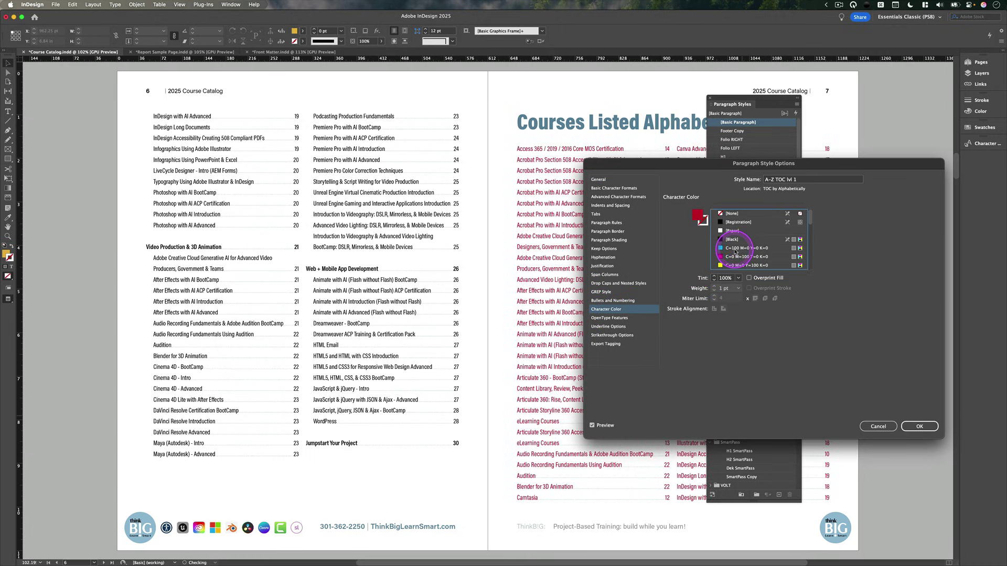
Set the style's font to Aktiv Grotesk at 10 pt.
{"action": "left_click", "coordinate": [614, 187]}
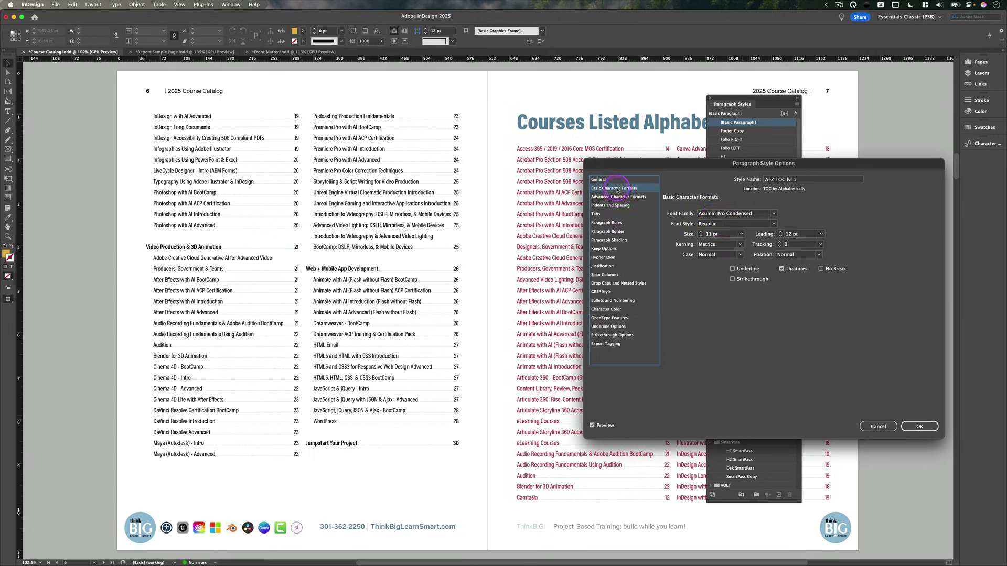
{"action": "left_click", "coordinate": [735, 215]}
{"action": "left_click", "coordinate": [774, 214]}
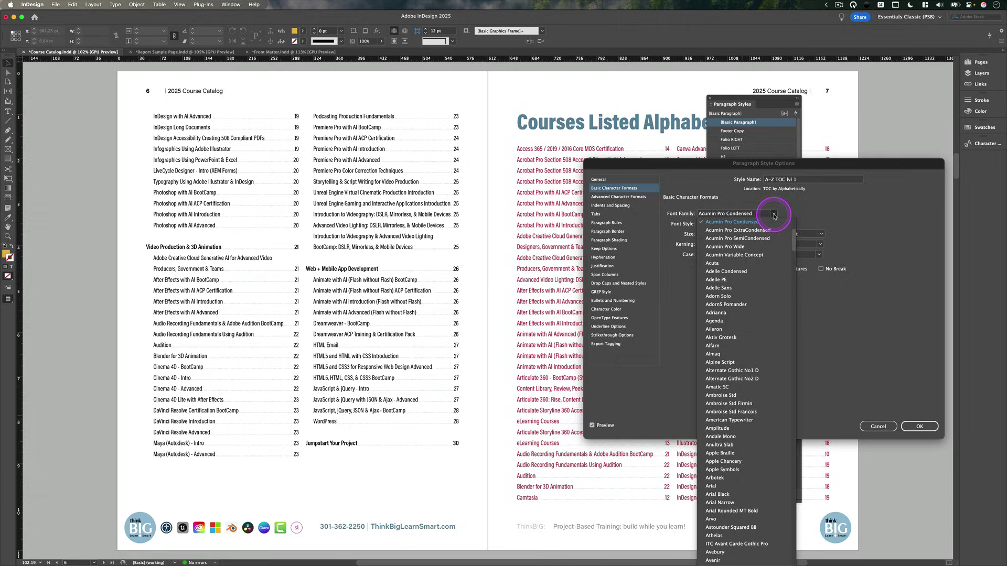
{"action": "left_click", "coordinate": [728, 339]}
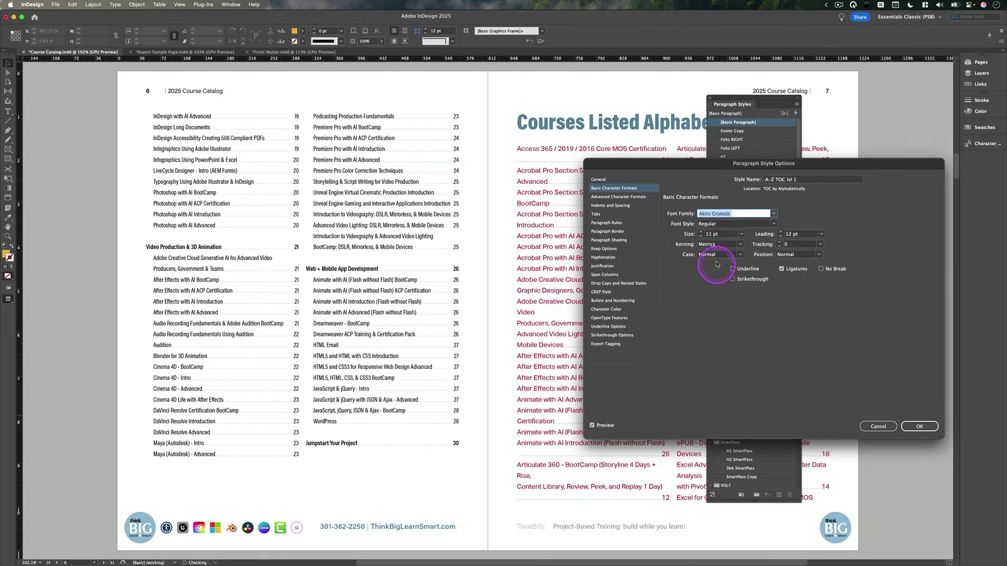
{"action": "left_click", "coordinate": [701, 236]}
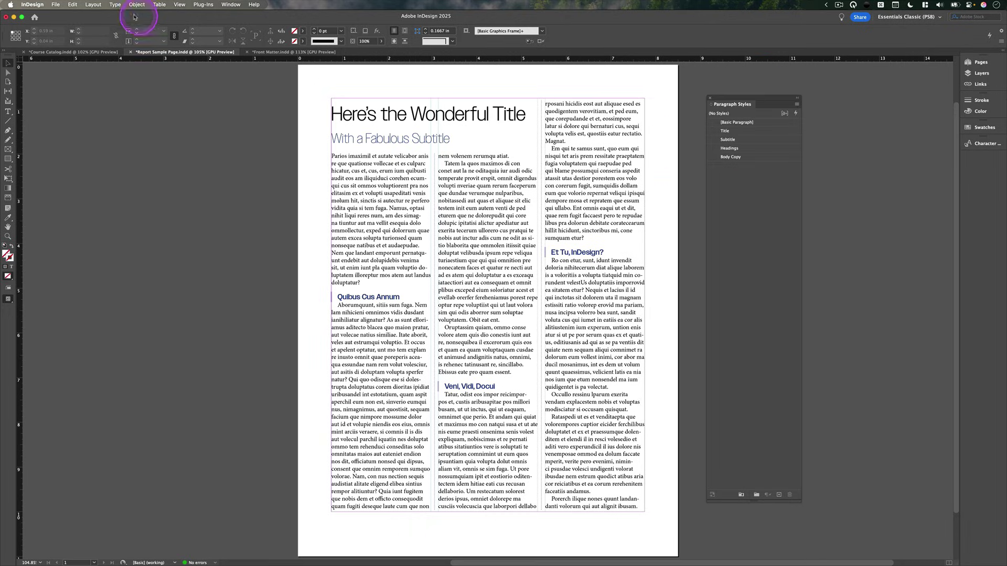
Set up a table of contents that includes the Title, Subtitle and Headings styles.
{"action": "left_click", "coordinate": [94, 6]}
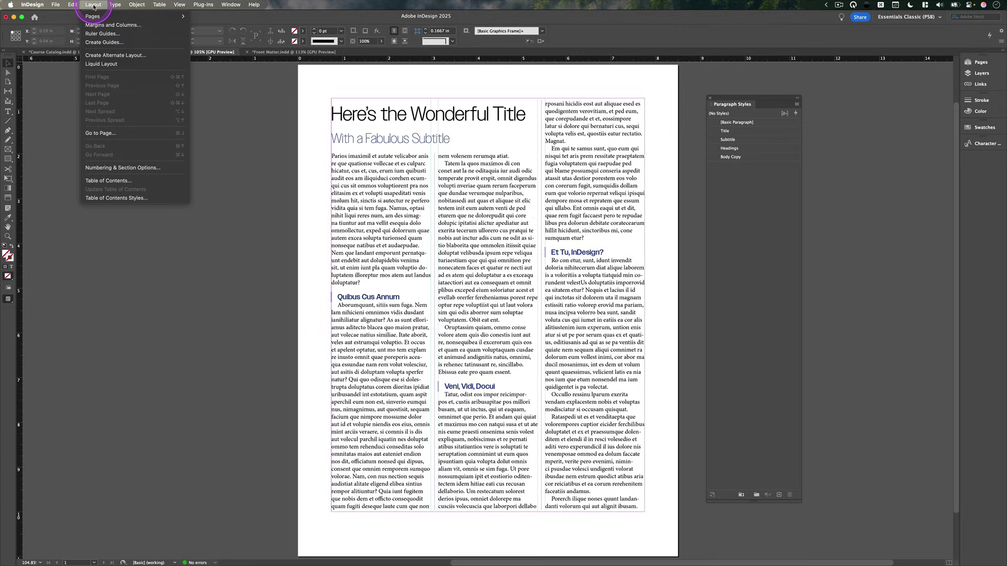
{"action": "left_click", "coordinate": [118, 184]}
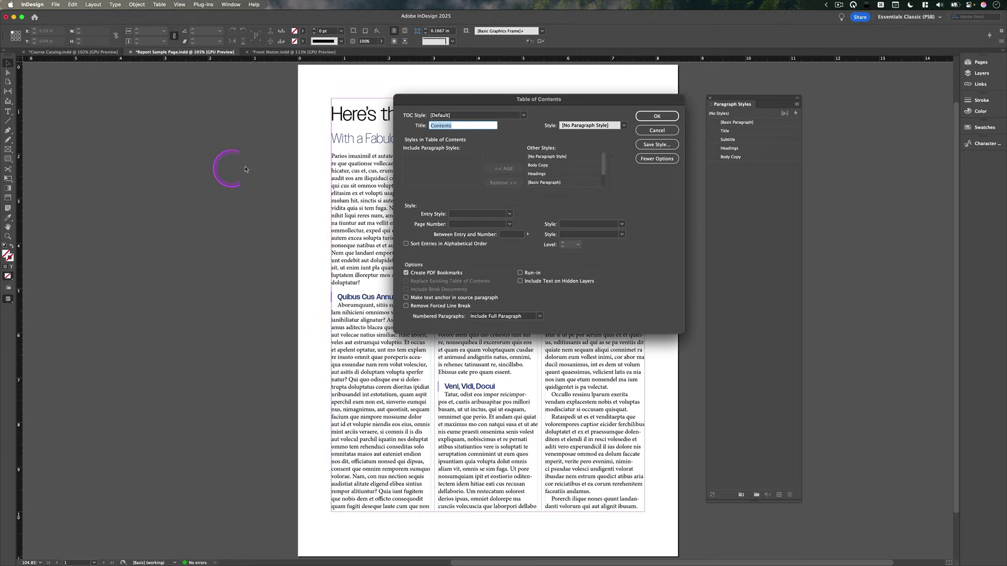
{"action": "scroll", "coordinate": [602, 168], "scroll_direction": "down", "scroll_amount": 2}
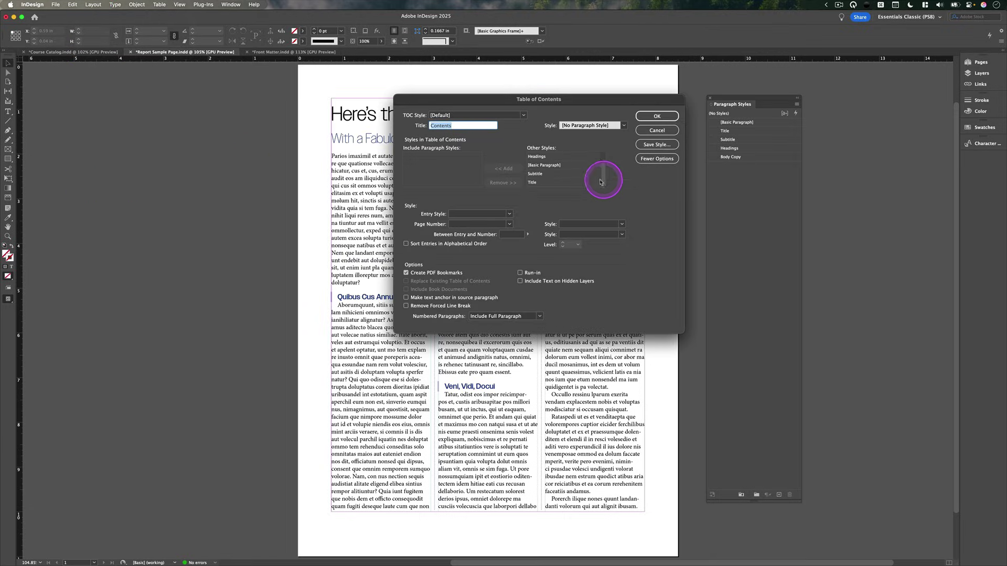
{"action": "left_click", "coordinate": [531, 182]}
{"action": "left_click", "coordinate": [503, 168]}
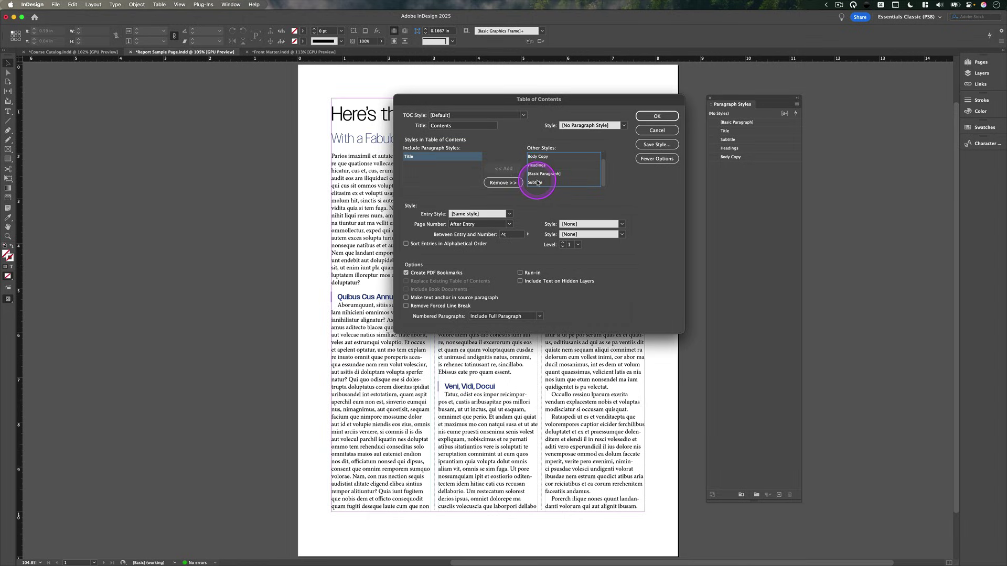
{"action": "left_click", "coordinate": [537, 183]}
{"action": "left_click", "coordinate": [504, 168]}
{"action": "left_click", "coordinate": [535, 174]}
{"action": "left_click", "coordinate": [512, 168]}
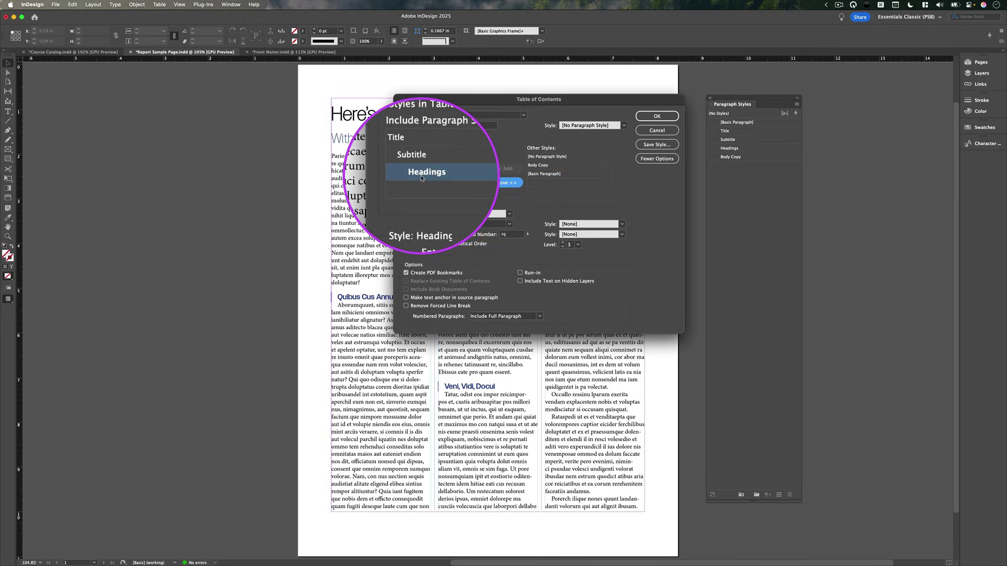
{"action": "left_click", "coordinate": [509, 214]}
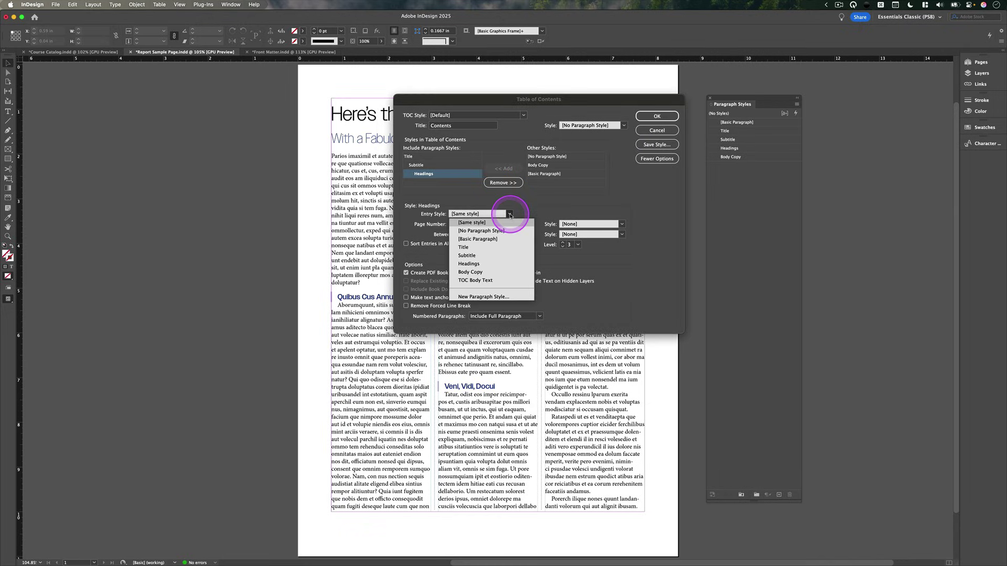
{"action": "left_click", "coordinate": [422, 158]}
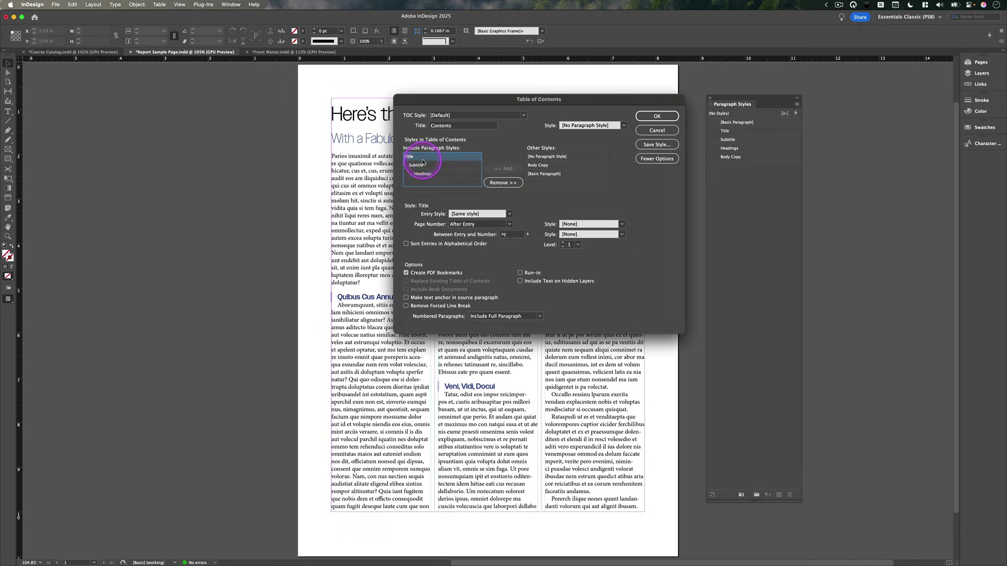
Format the Contents heading with a new 'TOC Title' paragraph style.
{"action": "left_click", "coordinate": [509, 215]}
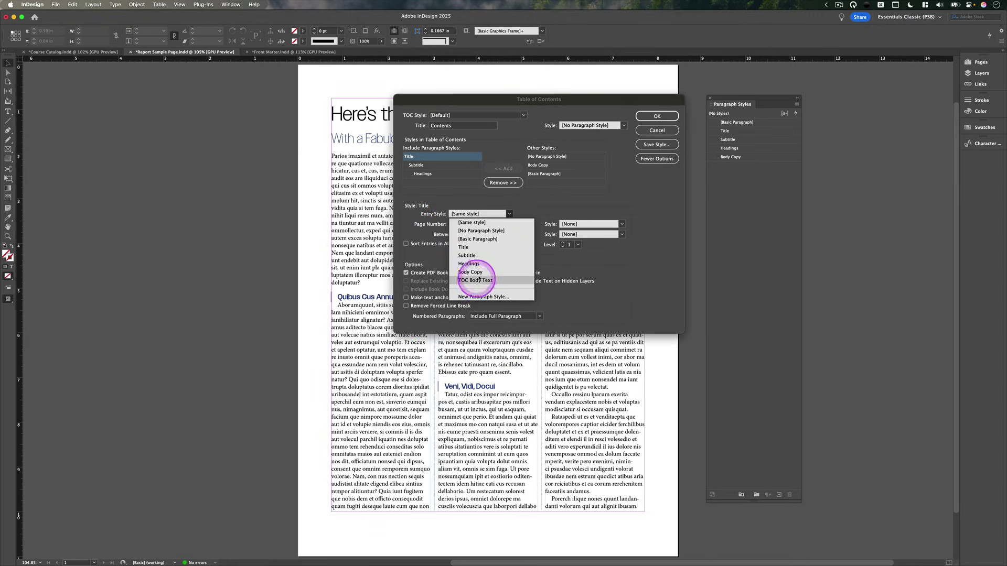
{"action": "left_click", "coordinate": [623, 126]}
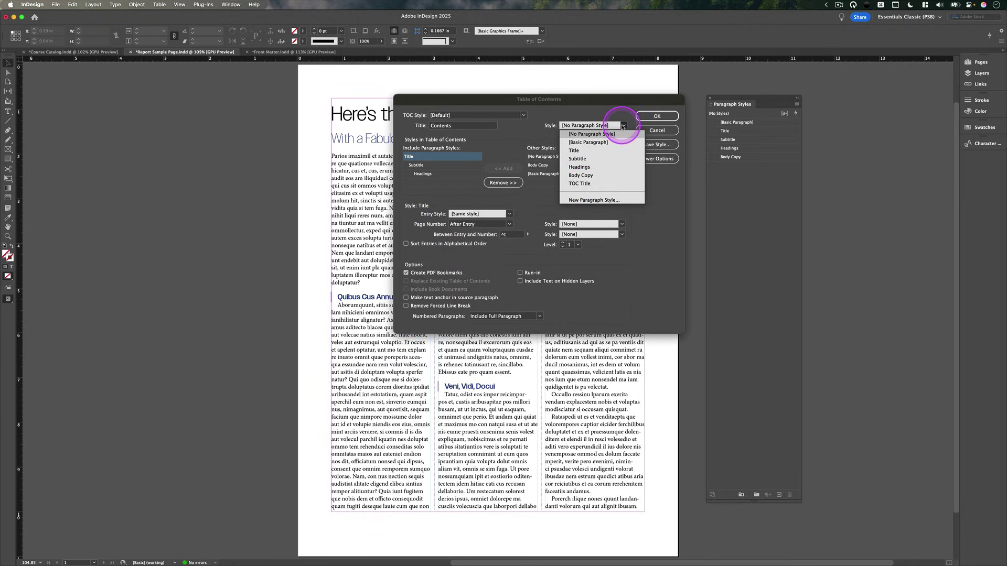
{"action": "left_click", "coordinate": [603, 183]}
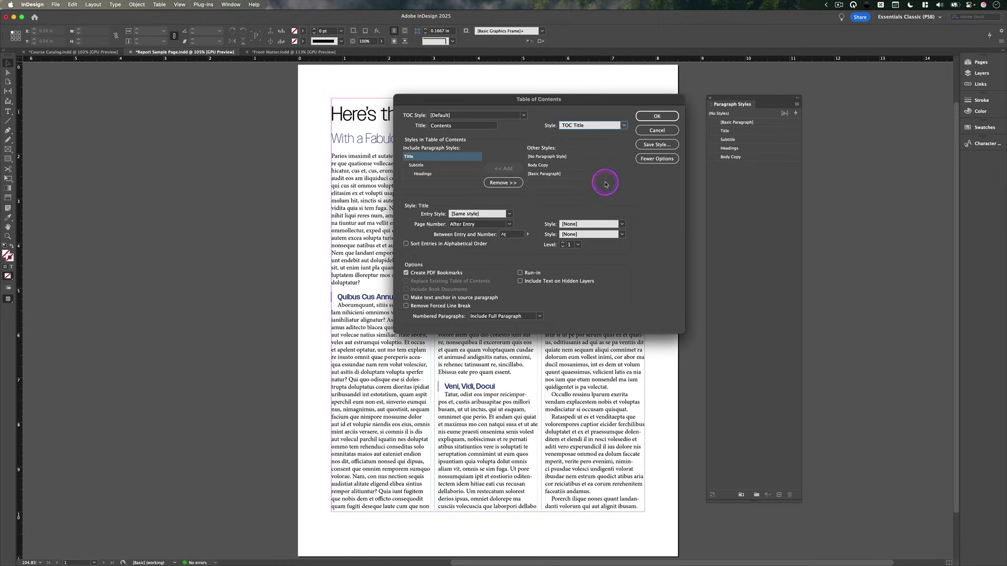
Format Title, Subtitle and Headings entries with 'TOC Body Text' and generate the contents.
{"action": "left_click", "coordinate": [507, 214]}
{"action": "left_click", "coordinate": [477, 262]}
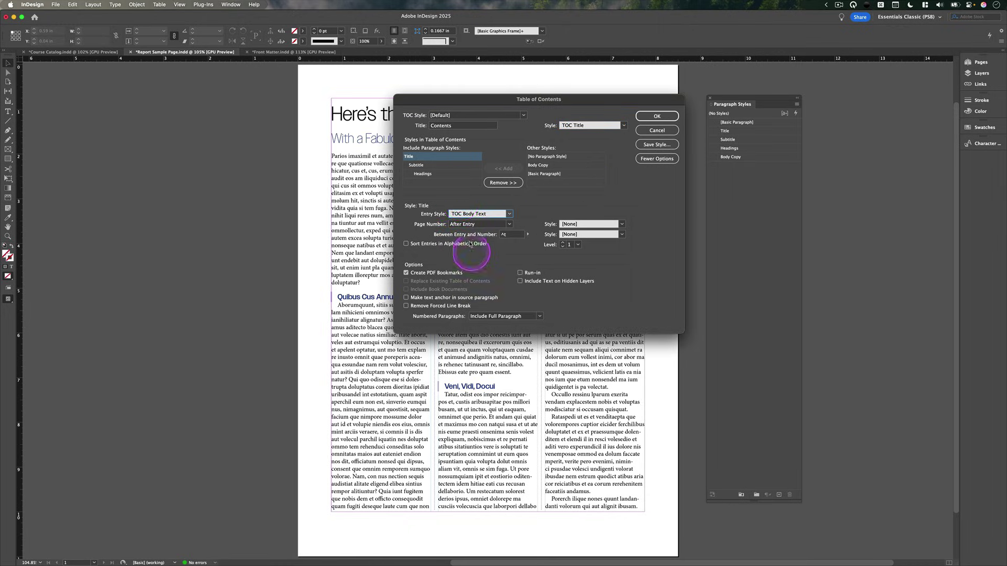
{"action": "left_click", "coordinate": [448, 166]}
{"action": "left_click", "coordinate": [508, 213]}
{"action": "left_click", "coordinate": [480, 272]}
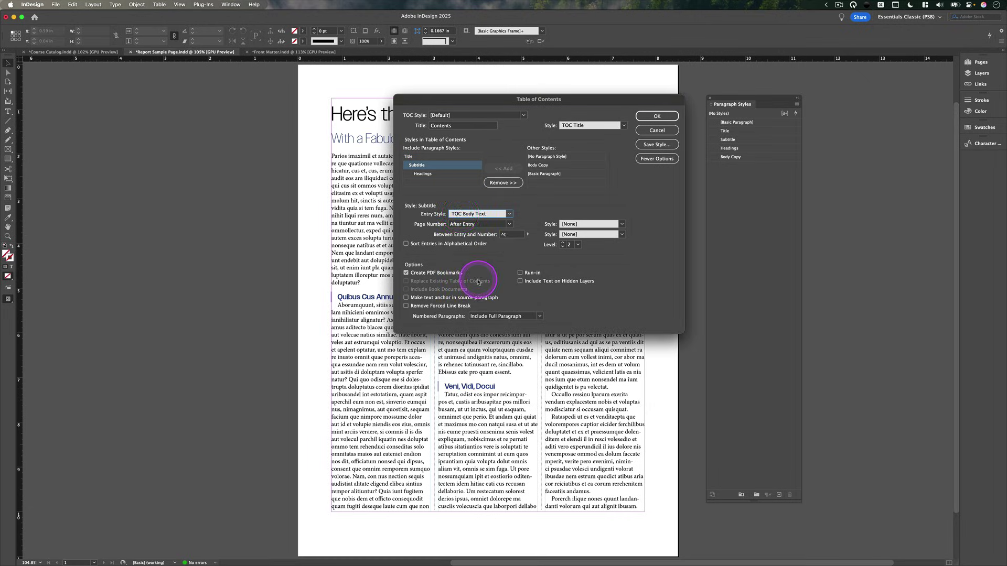
{"action": "left_click", "coordinate": [443, 173]}
{"action": "left_click", "coordinate": [491, 212]}
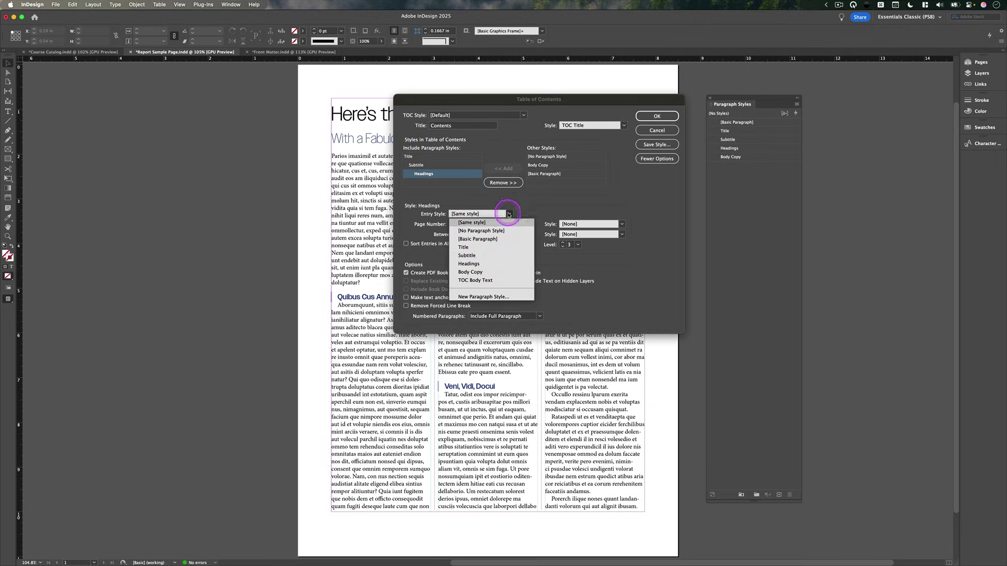
{"action": "left_click", "coordinate": [490, 263]}
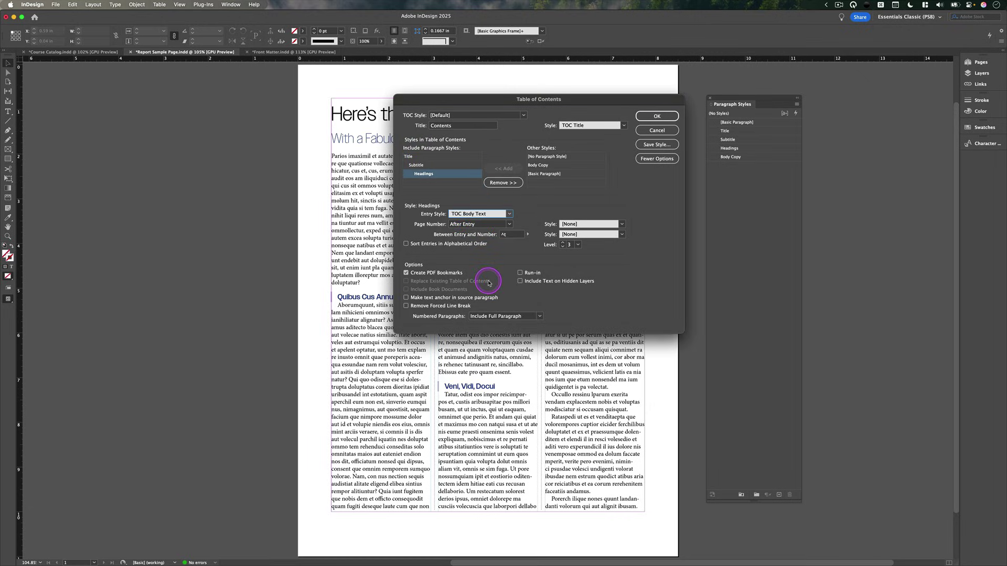
{"action": "left_click", "coordinate": [656, 115]}
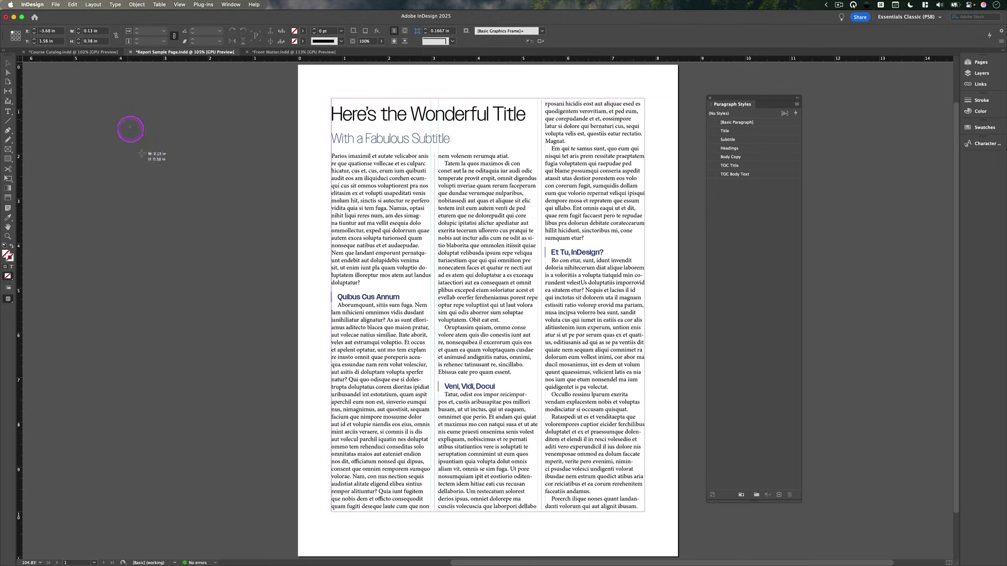
Place the contents in a frame left of the page and fill it with [Paper].
{"action": "left_click_drag", "start_coordinate": [127, 118], "coordinate": [270, 321]}
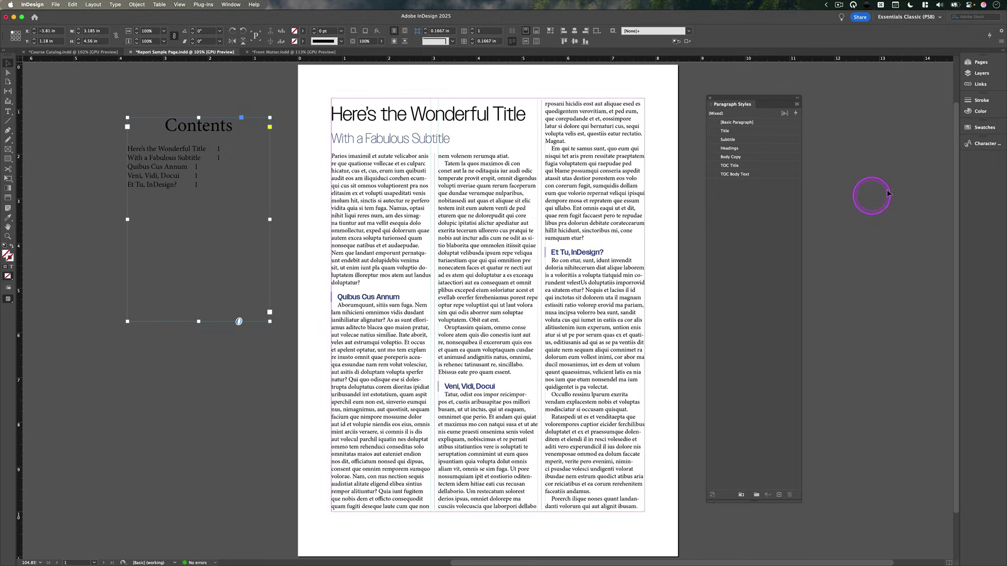
{"action": "left_click", "coordinate": [982, 127]}
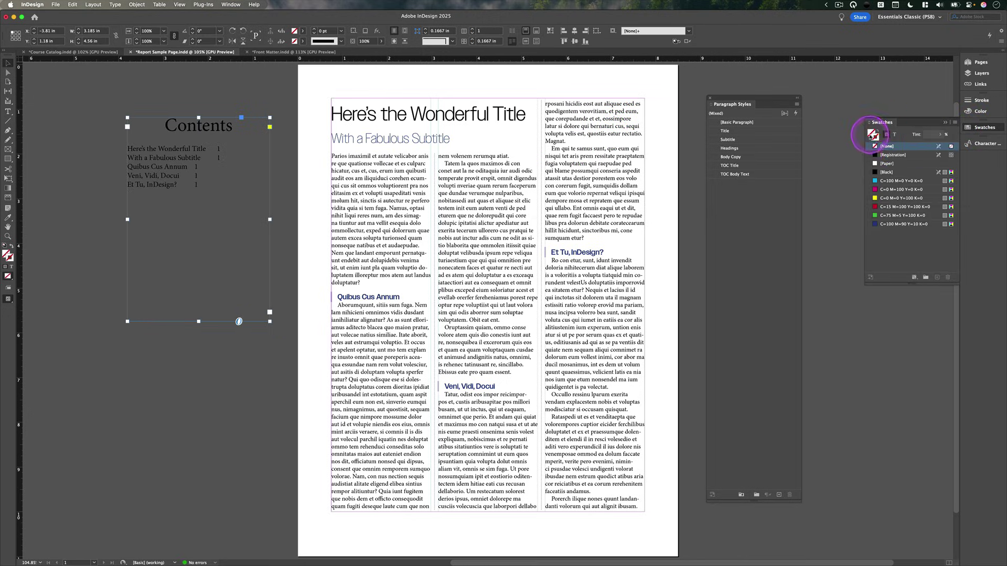
{"action": "left_click", "coordinate": [886, 163]}
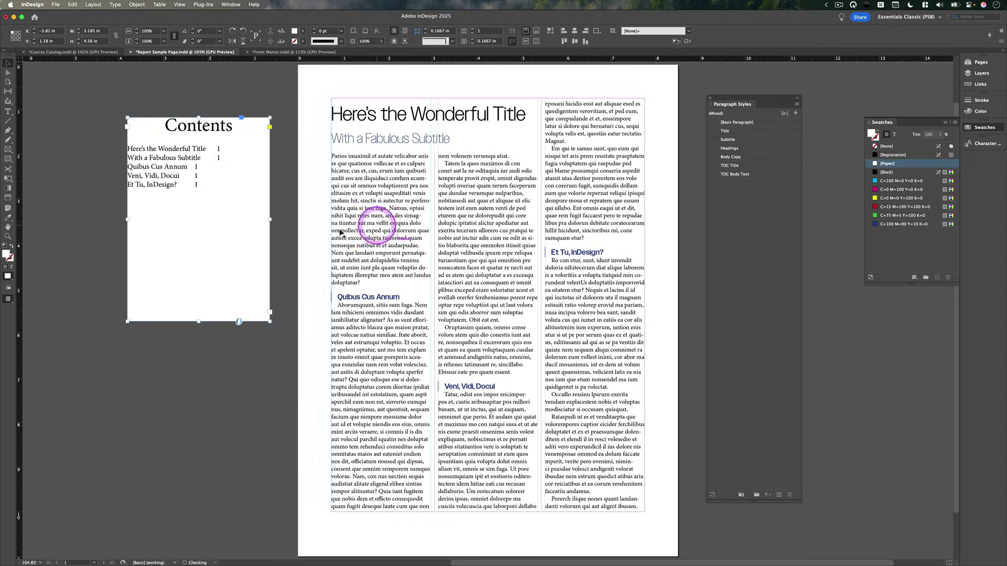
{"action": "double_click", "coordinate": [150, 157]}
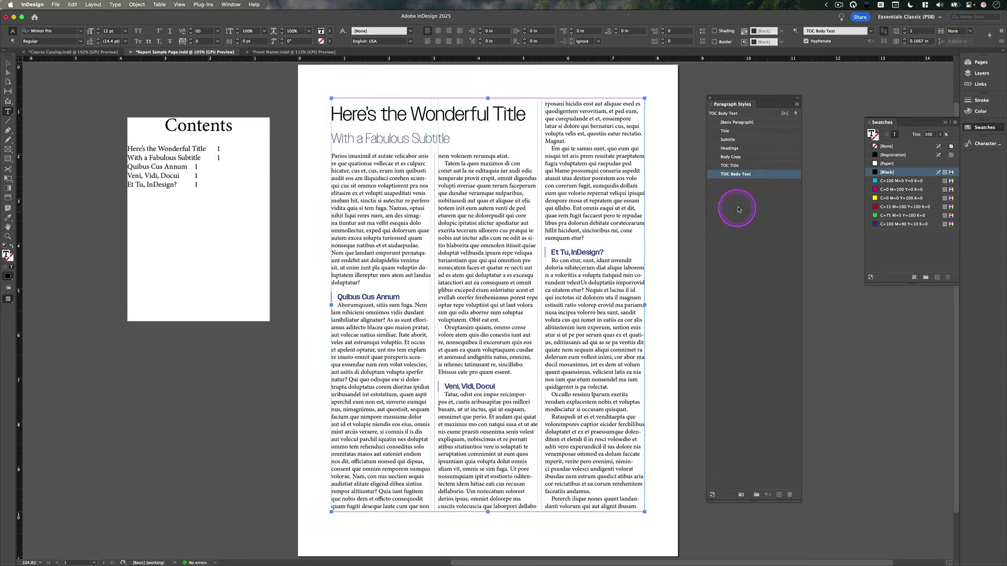
Give the TOC Body Text style Museo Slab at 13 pt in magenta.
{"action": "double_click", "coordinate": [757, 175]}
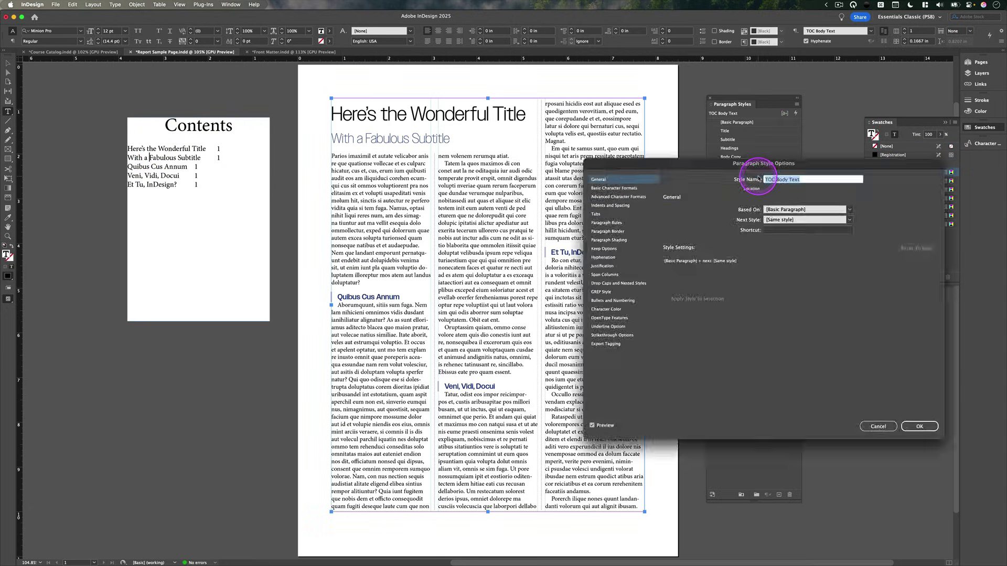
{"action": "left_click", "coordinate": [620, 188]}
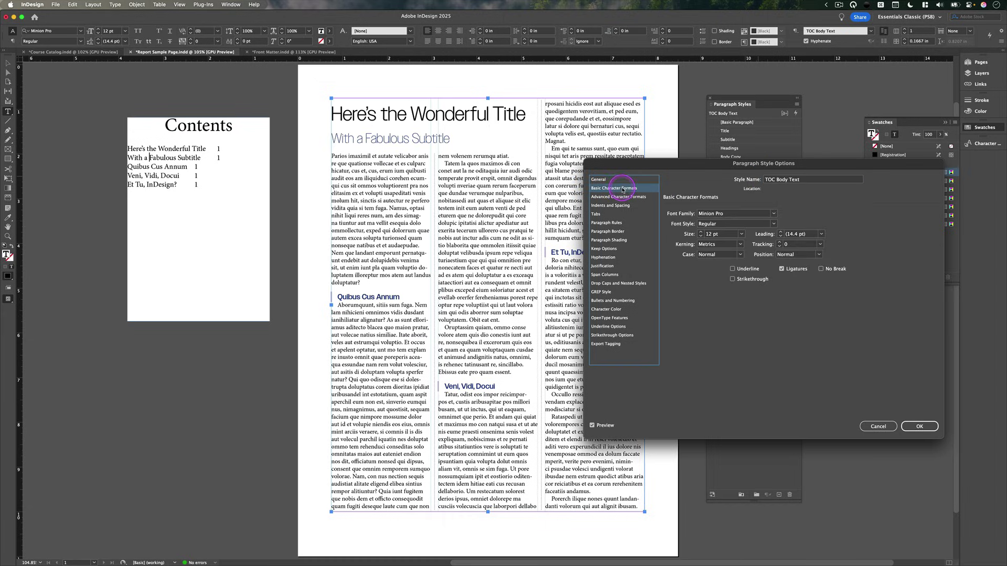
{"action": "left_click", "coordinate": [758, 214]}
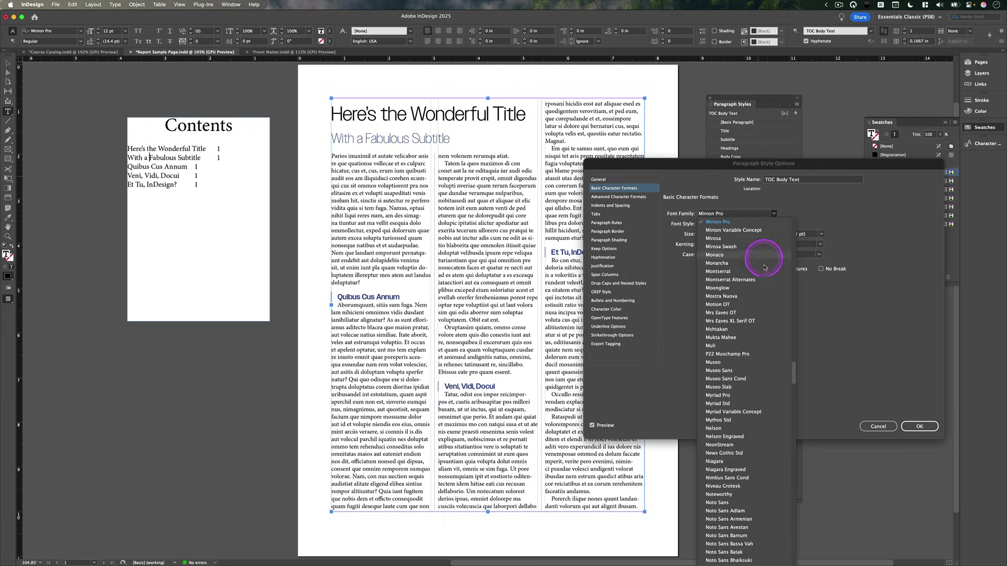
{"action": "left_click", "coordinate": [734, 378]}
{"action": "left_click", "coordinate": [701, 232]}
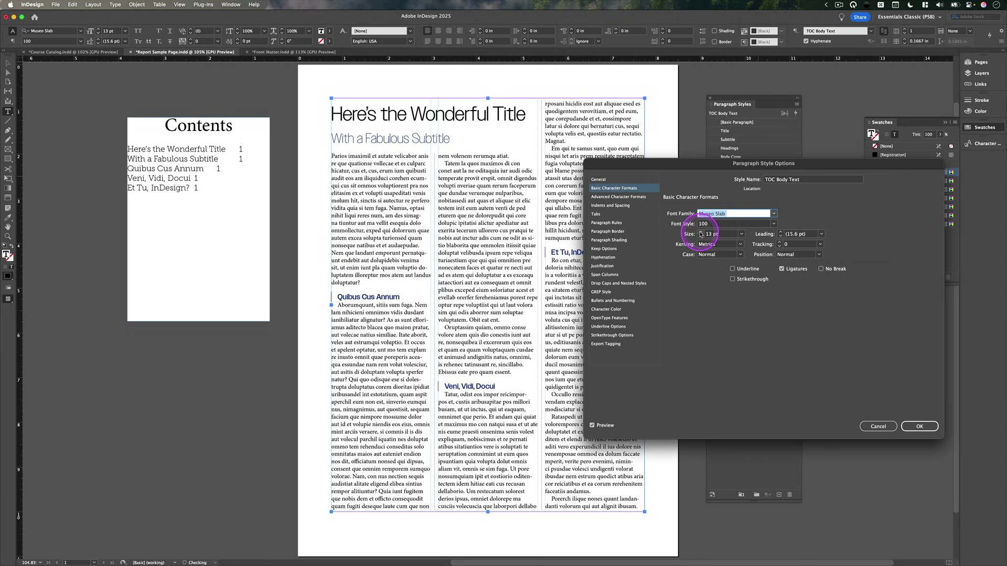
{"action": "left_click", "coordinate": [606, 309]}
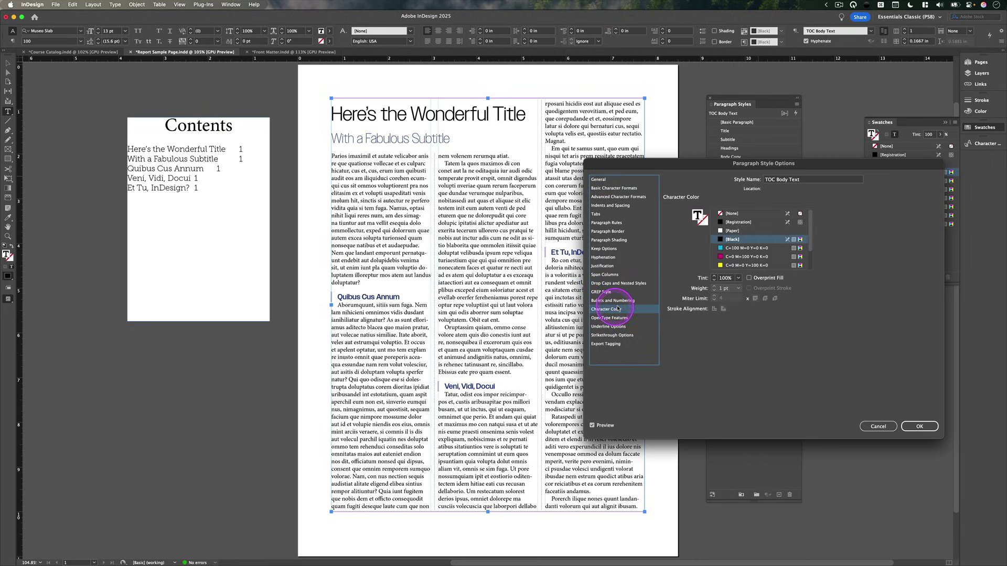
{"action": "left_click", "coordinate": [740, 256]}
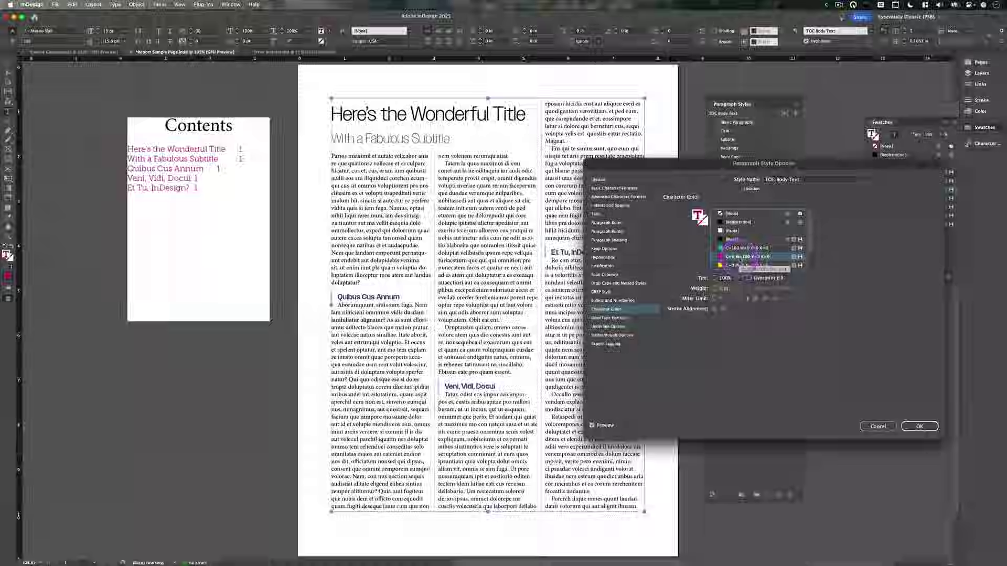